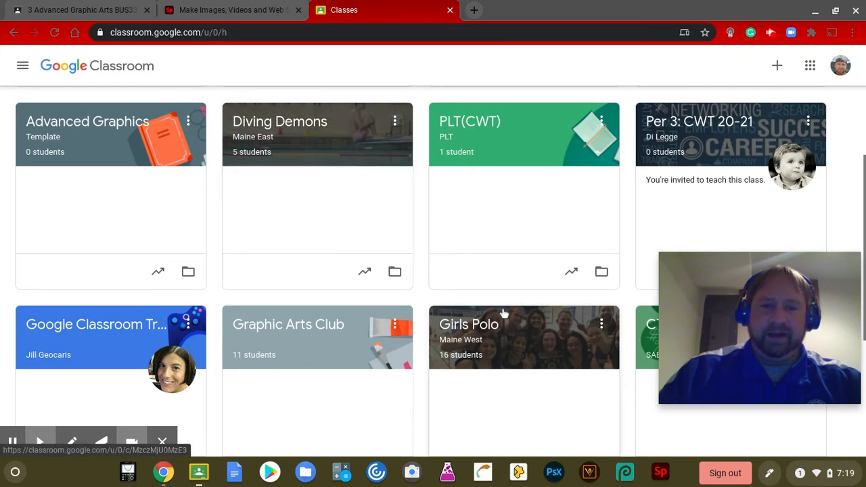
- Open the 2 Graphic Arts class to view its header banner, and return to the class list
scroll(501, 312, "up", 4)
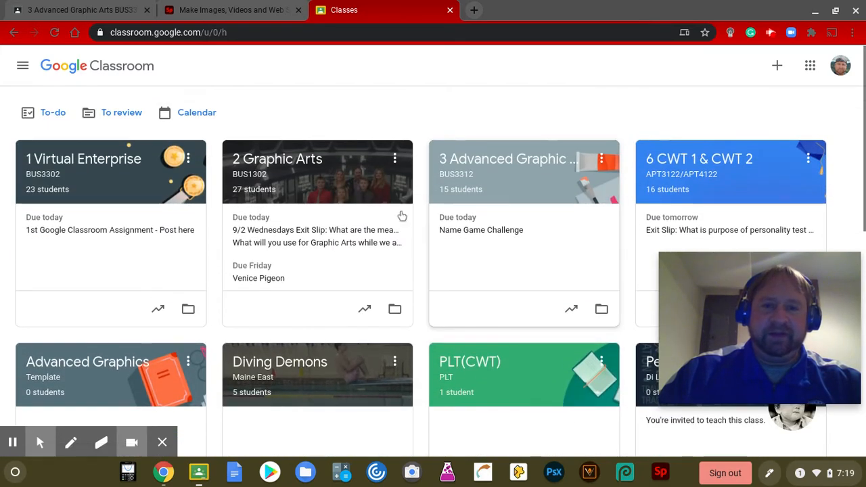
left_click(353, 210)
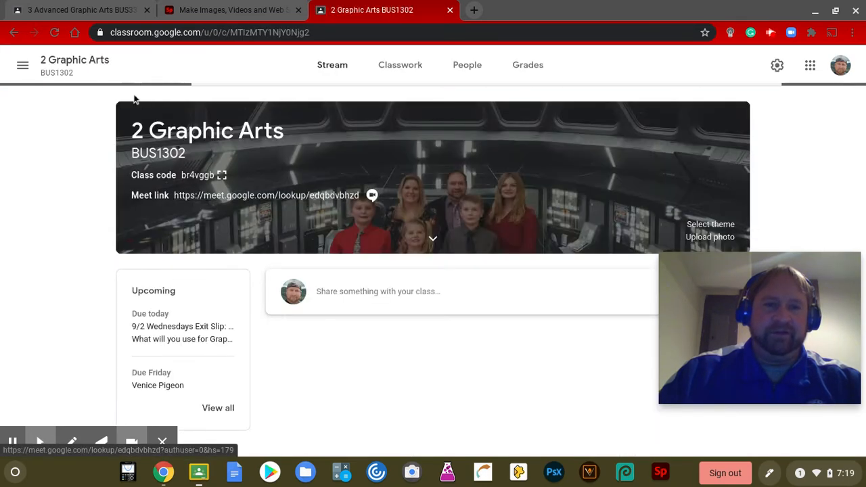
left_click(14, 32)
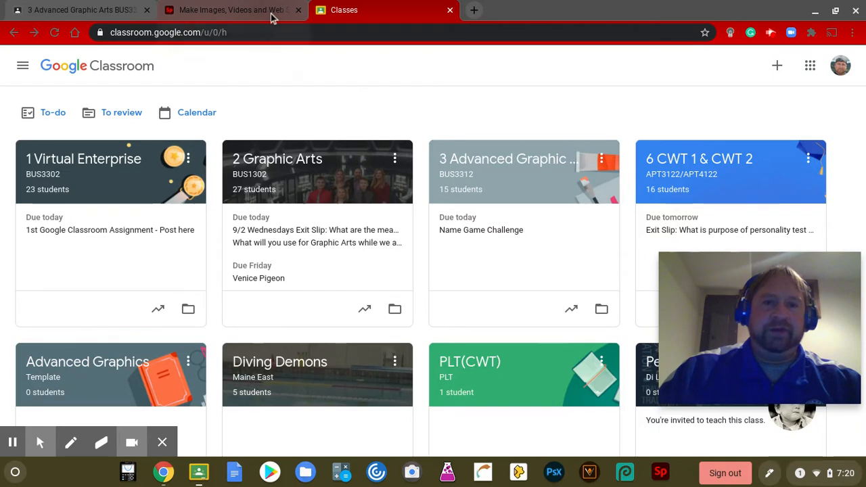
- Switch to Adobe Spark and log in with the teacher's Google account, using the Enterprise ID for a company or school account
left_click(245, 13)
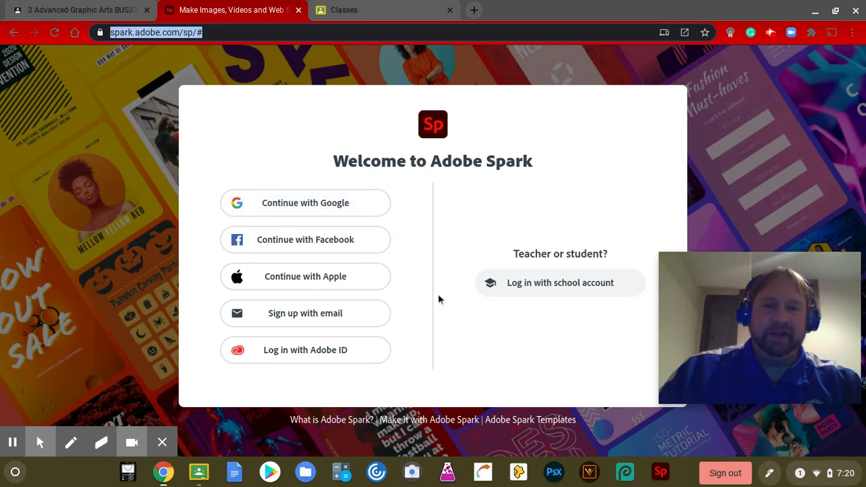
left_click(352, 205)
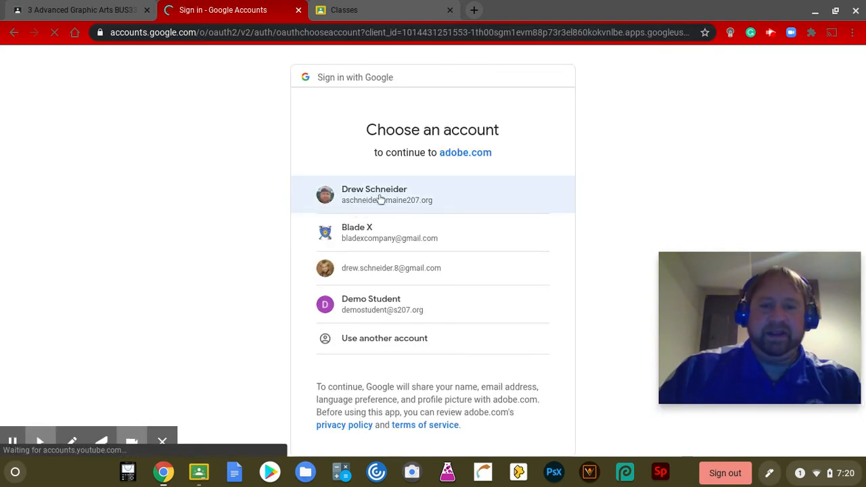
left_click(381, 198)
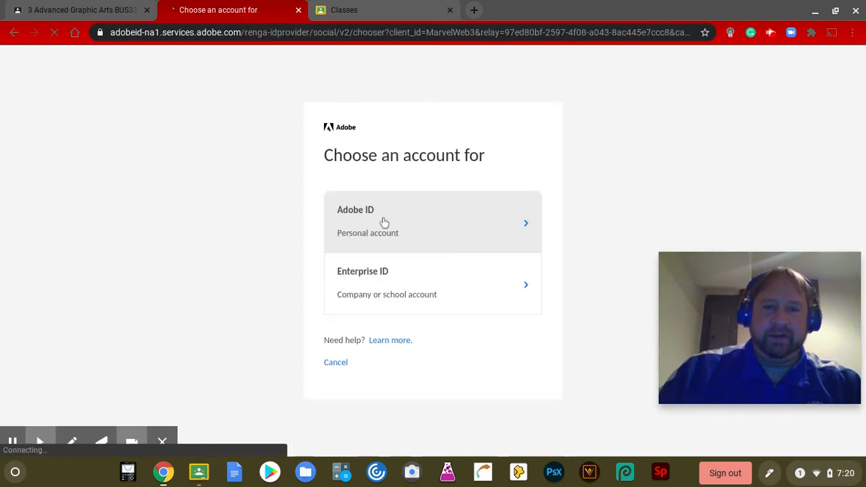
left_click(396, 283)
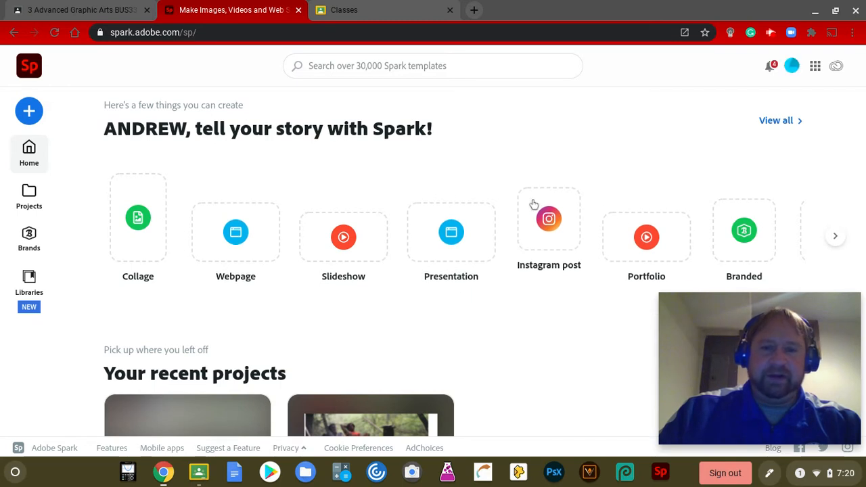
- Create a blank custom size graphic 1000 px wide and 250 px high
left_click(29, 112)
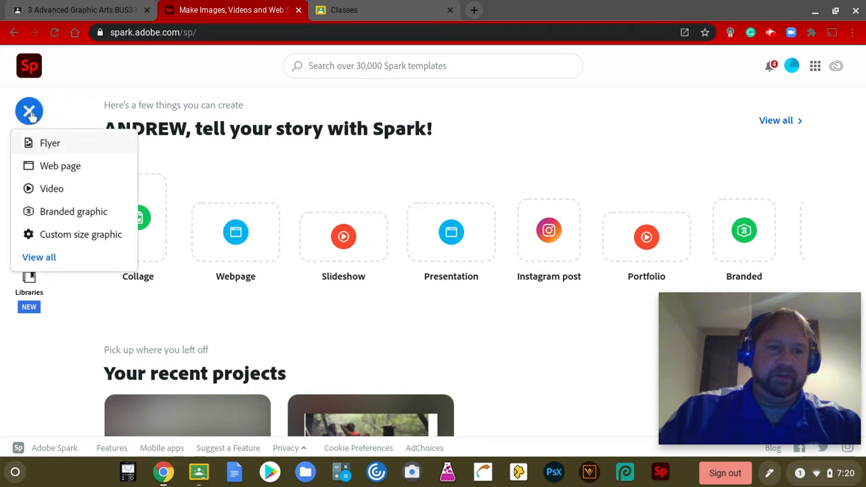
left_click(68, 235)
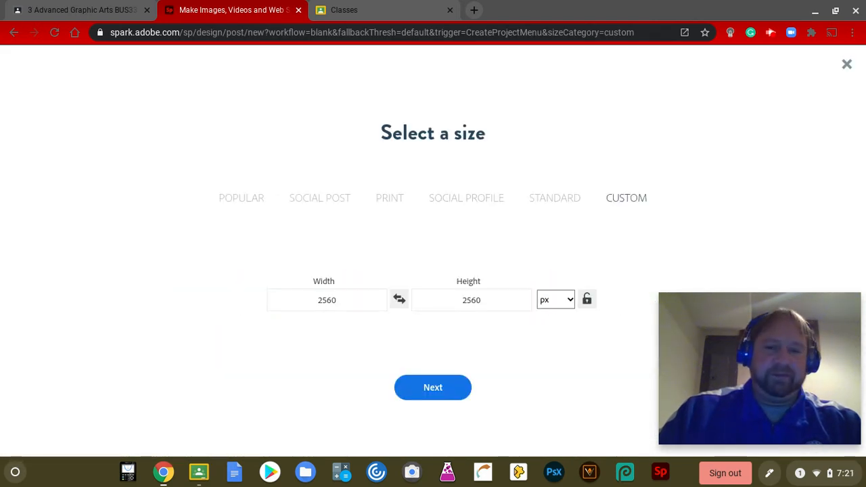
left_click(351, 300)
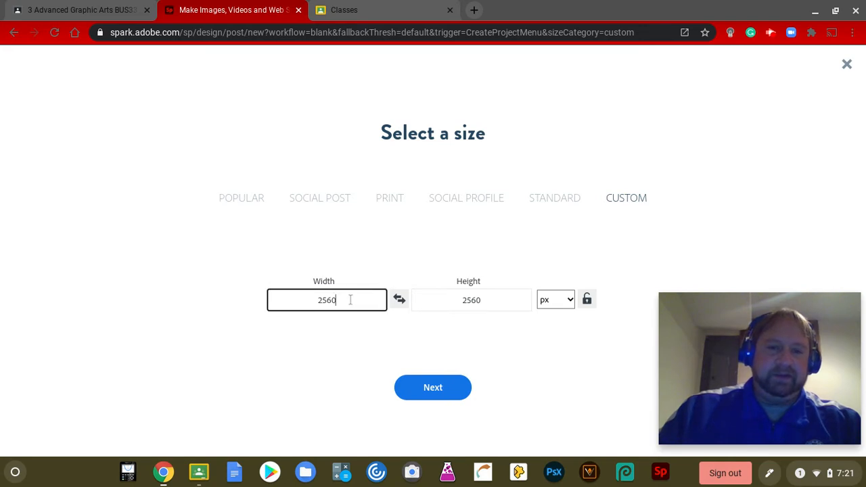
left_click_drag(351, 300, 268, 300)
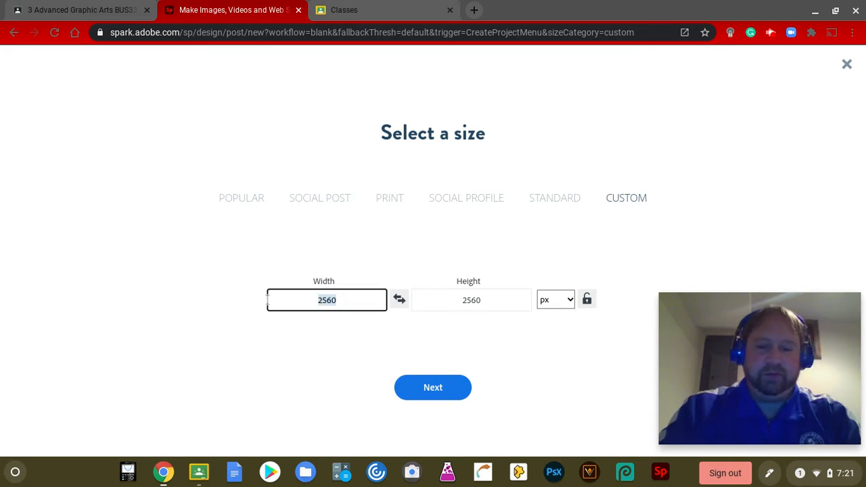
type("1000")
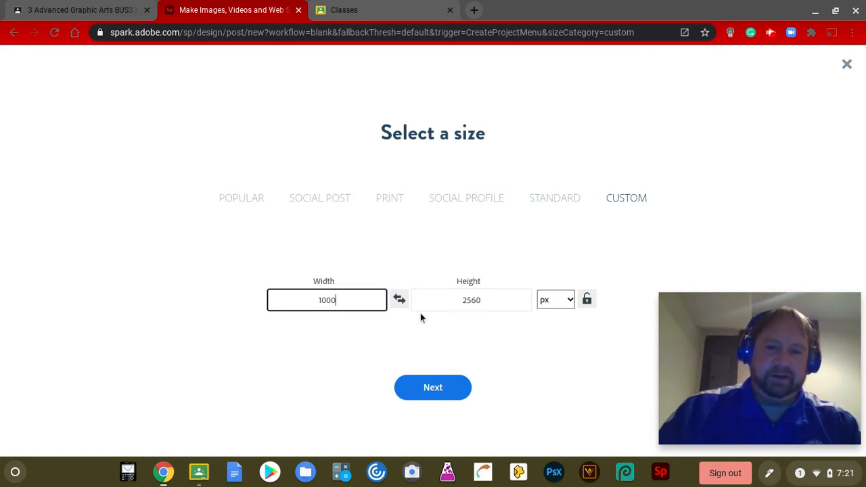
left_click_drag(503, 306, 444, 304)
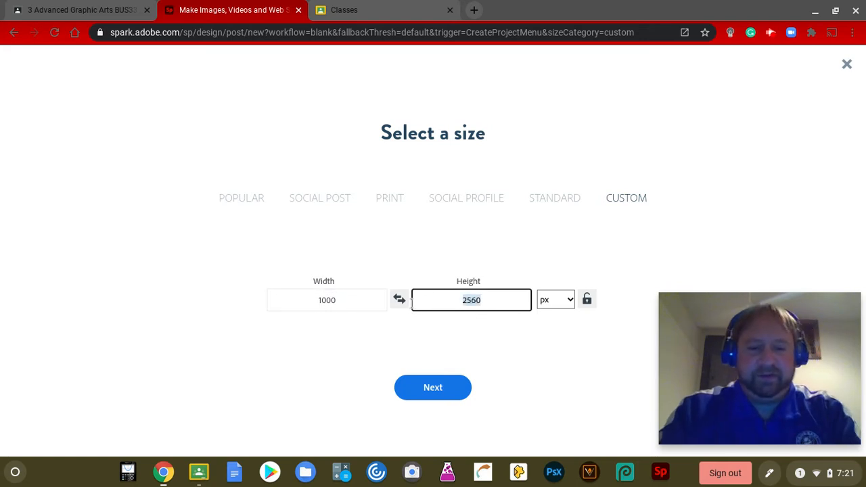
type("250")
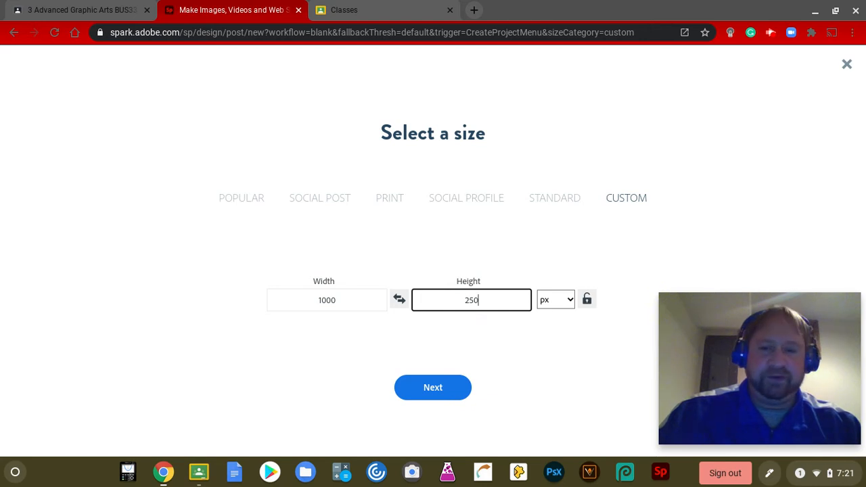
left_click(431, 391)
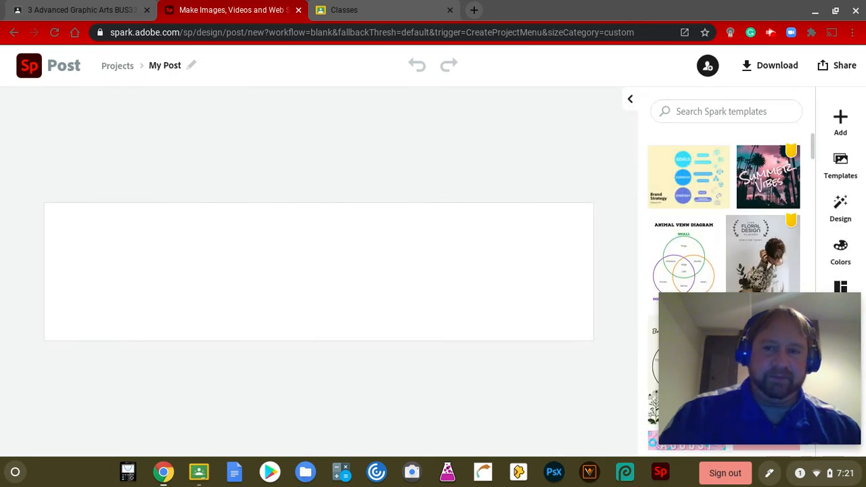
- Search the free photos for "Chemistry" to find images for the banner
left_click_drag(767, 329, 90, 75)
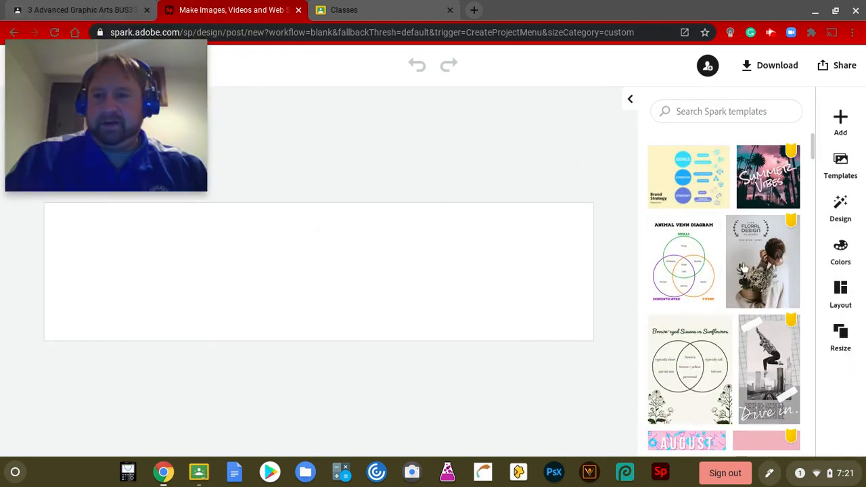
left_click(840, 122)
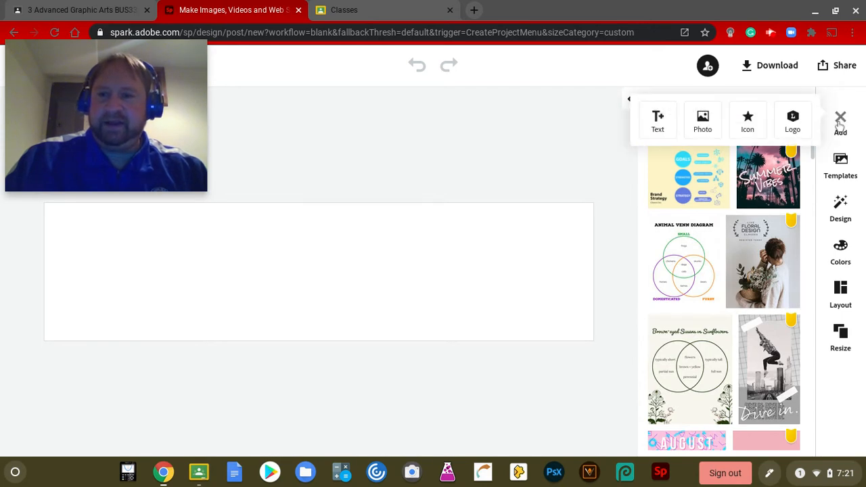
left_click(706, 127)
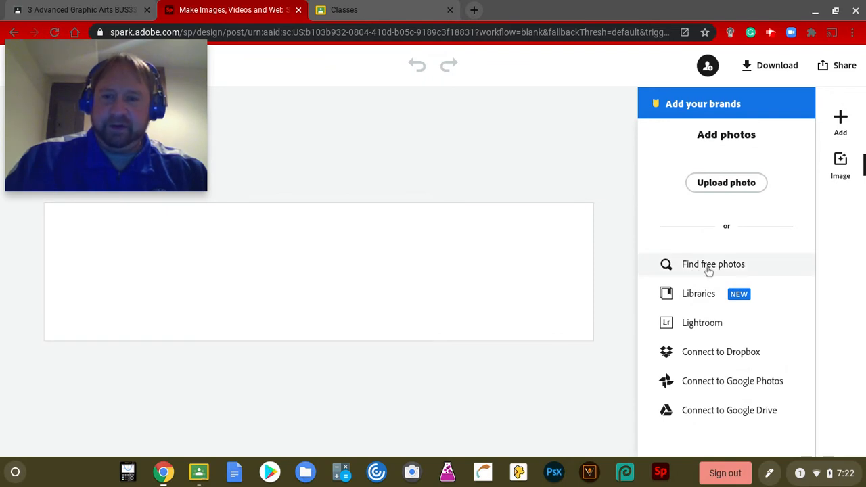
left_click(708, 271)
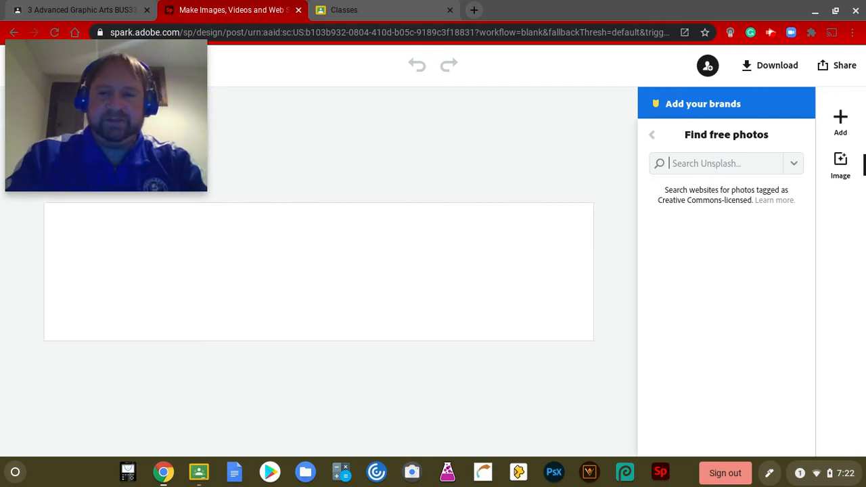
type("Chemis")
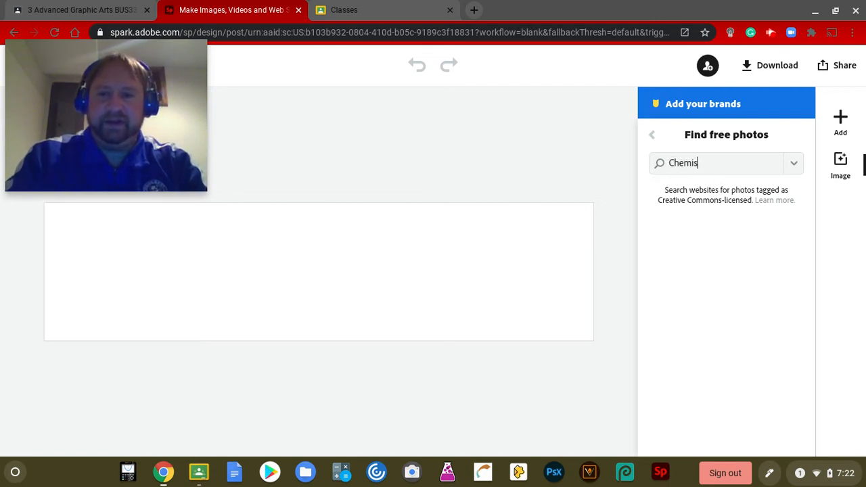
type("try")
key("Return")
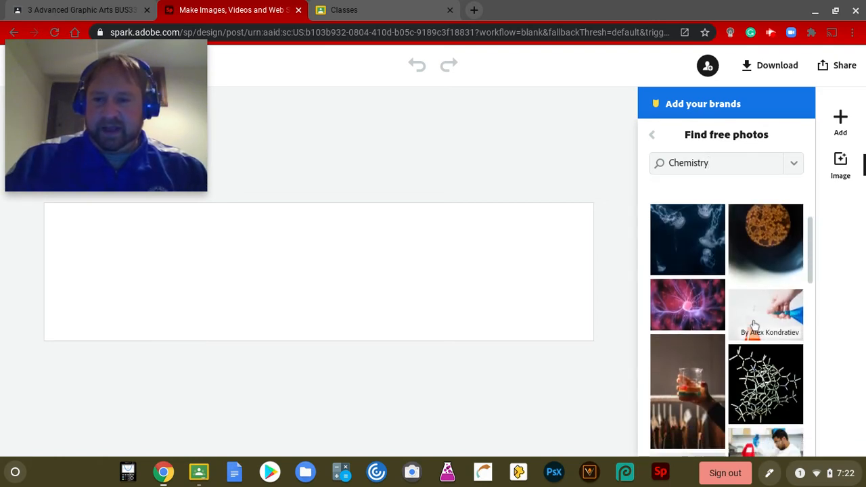
- Add the photo of researchers in white lab coats to the canvas as a freely movable image
scroll(765, 338, "down", 6)
scroll(755, 325, "down", 2)
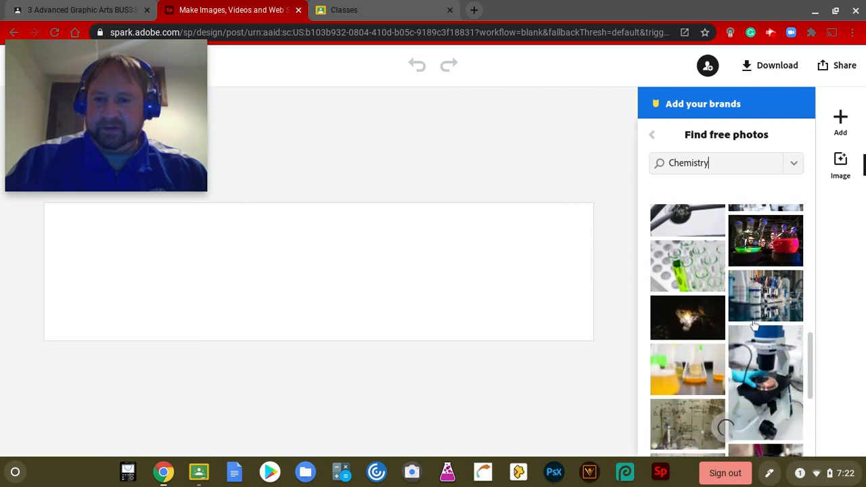
scroll(727, 426, "up", 3)
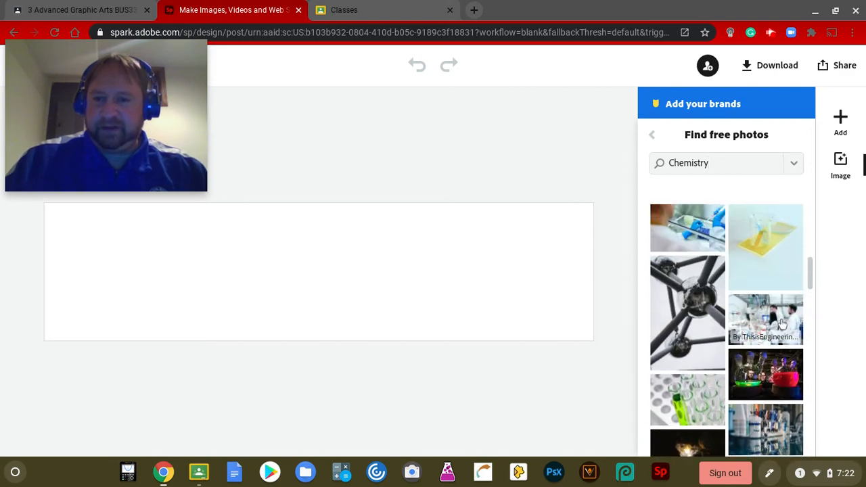
left_click(782, 325)
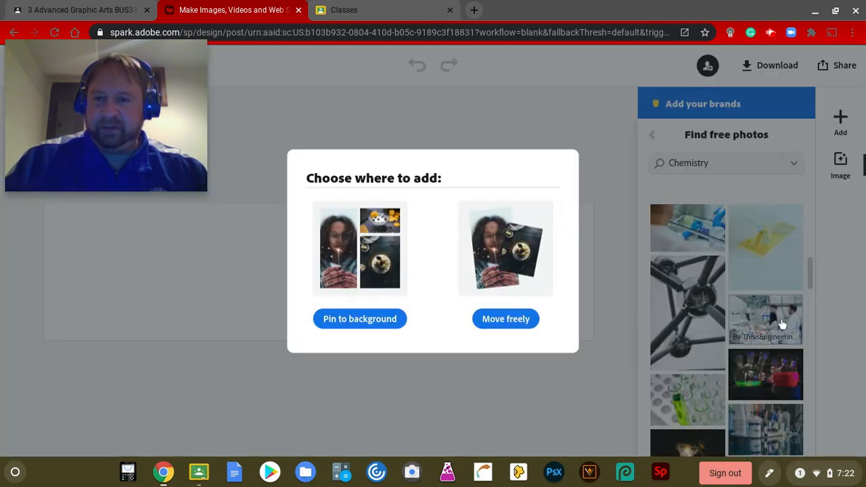
left_click(500, 327)
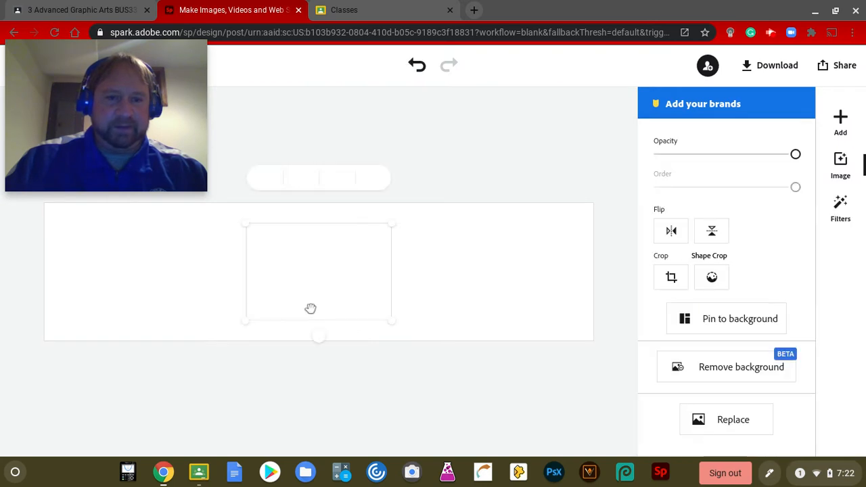
- Place the lab coat photo at the left end of the canvas and enlarge it to the full canvas height
left_click_drag(321, 293, 118, 314)
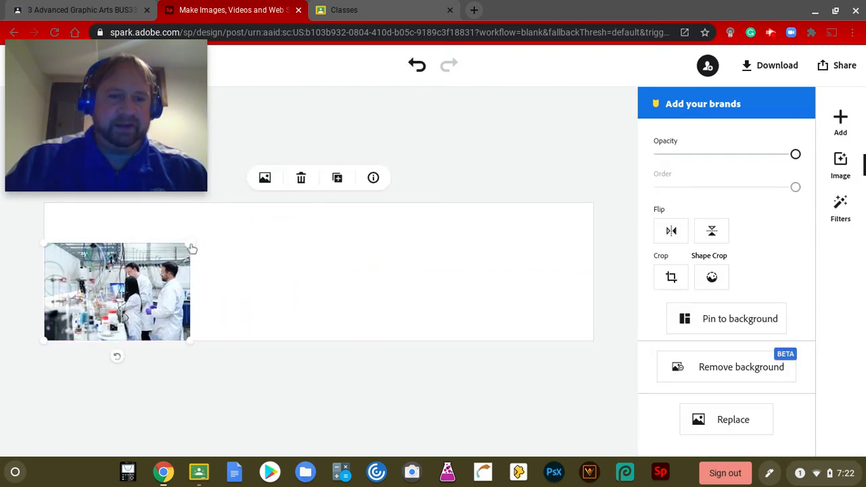
left_click_drag(191, 249, 258, 216)
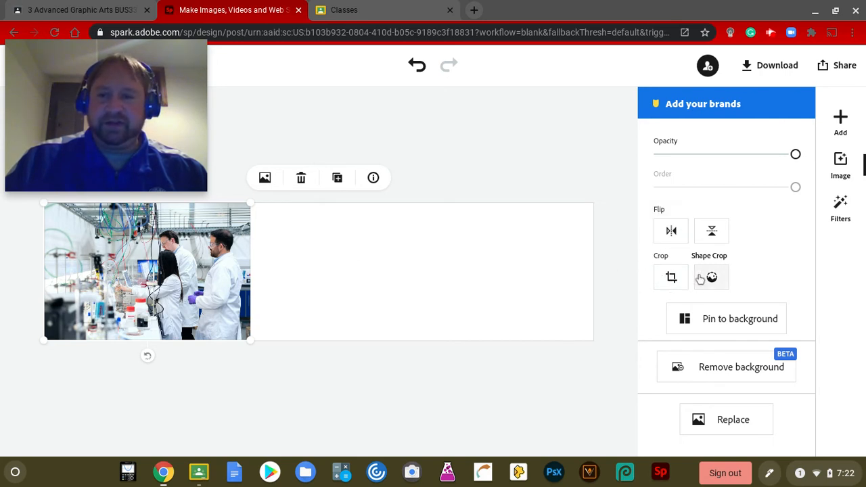
mouse_move(794, 155)
left_mouse_down()
mouse_move(719, 157)
mouse_move(797, 155)
left_mouse_up()
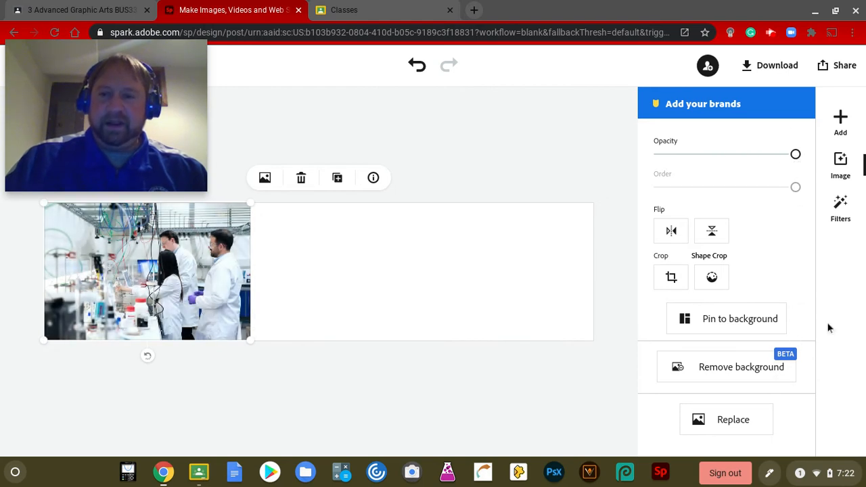
- Add the free Chemistry photo of a pink pipette over a tray of tubes as a freely movable image
left_click(841, 121)
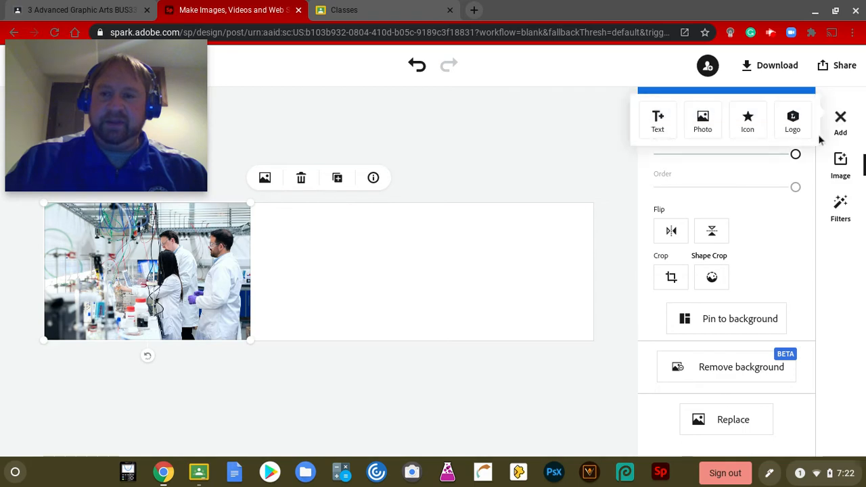
left_click(697, 126)
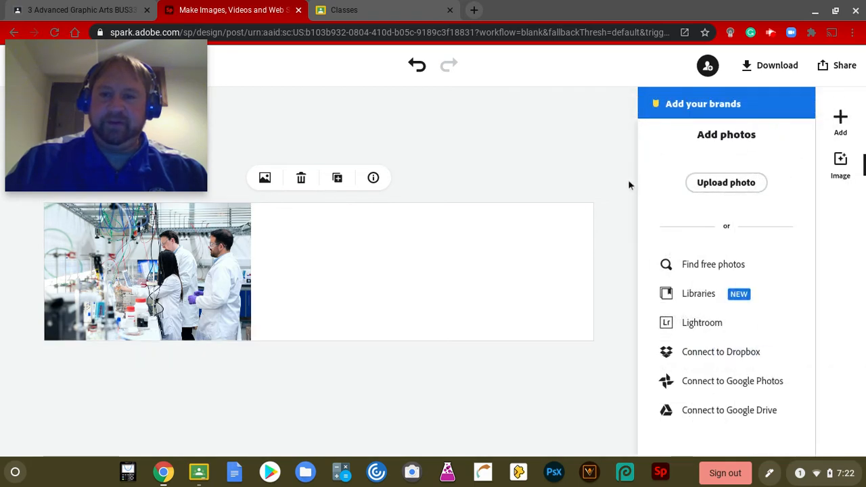
left_click(717, 274)
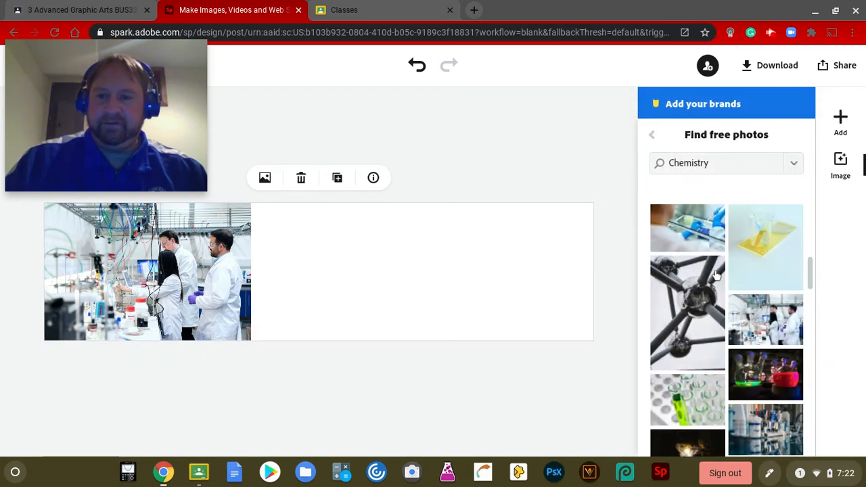
scroll(762, 286, "down", 5)
scroll(762, 286, "down", 1)
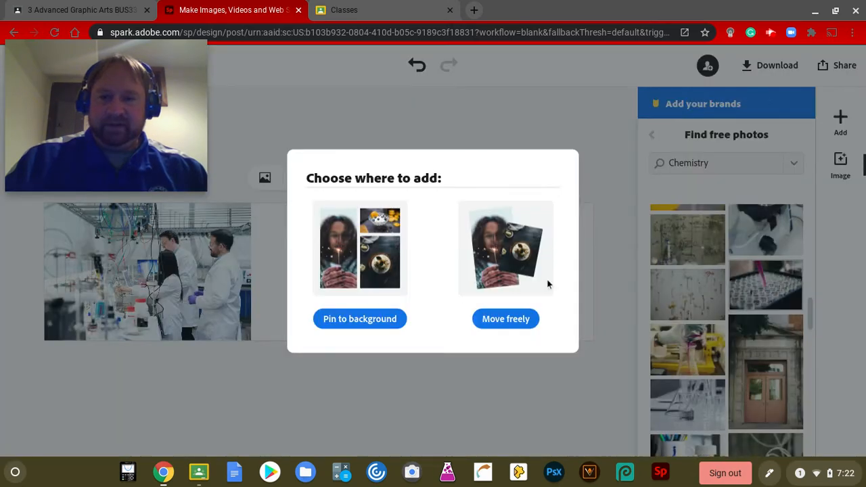
left_click(508, 256)
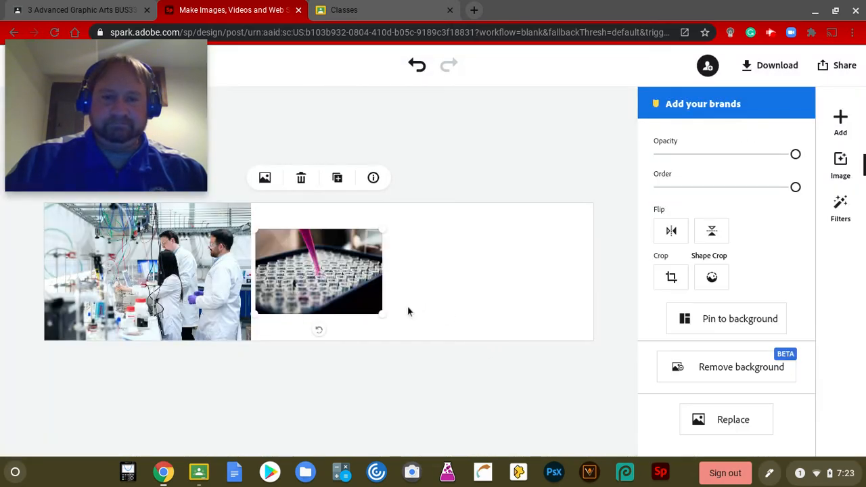
- Enlarge the pipette photo beyond the canvas height and align it against the right edge of the lab coat photo
left_click_drag(385, 322, 533, 414)
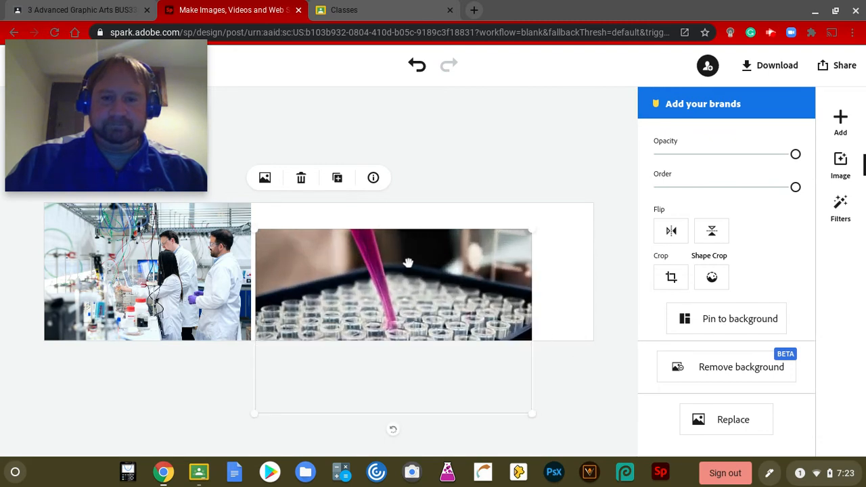
left_click_drag(408, 262, 467, 237)
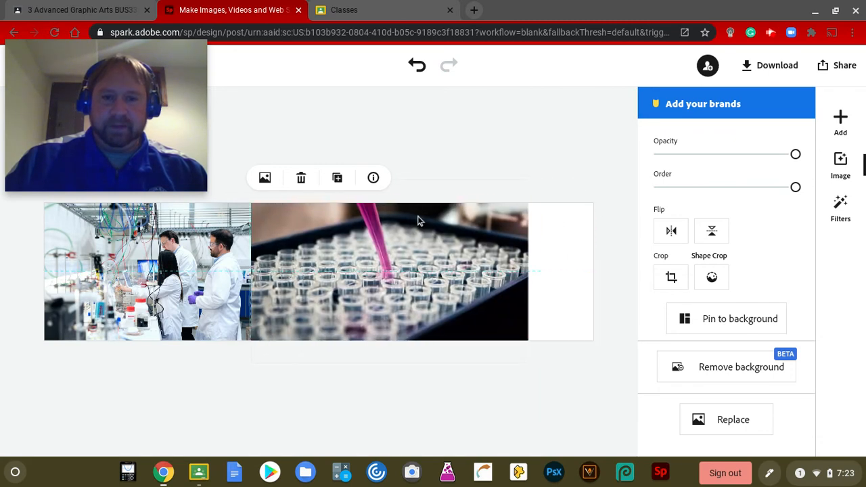
- Enlarge the pipette photo until it fills the rest of the canvas and slightly overlaps the lab coat photo's edge
left_click_drag(529, 181, 623, 165)
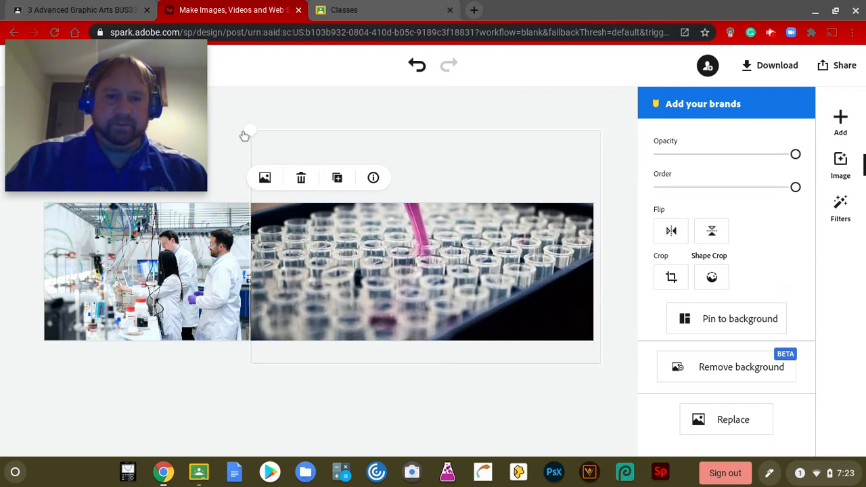
left_click_drag(244, 136, 250, 135)
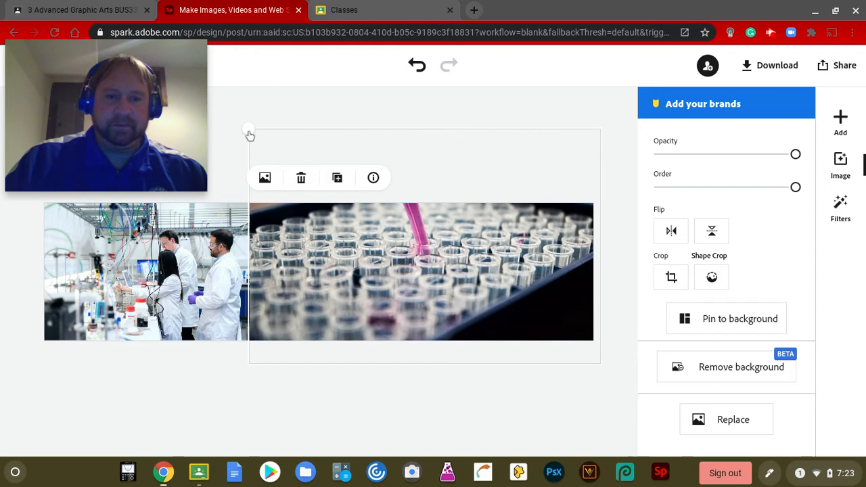
left_click(520, 393)
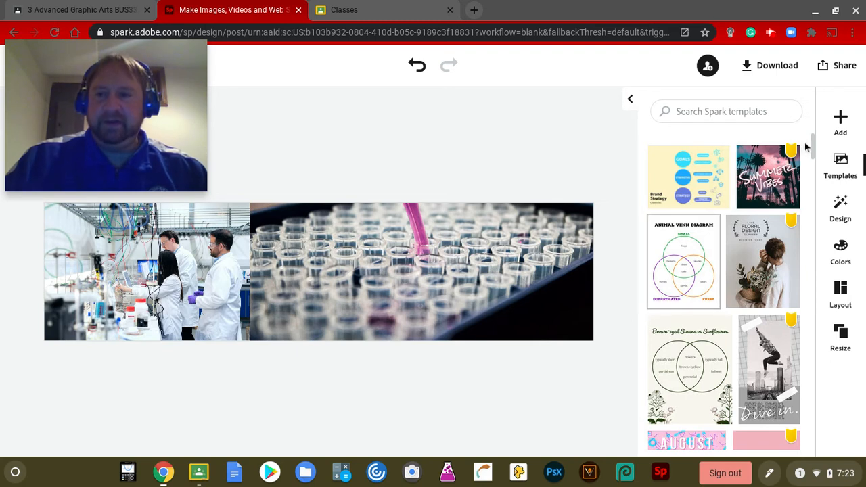
- Add the rounded-frame "Get Started" text template to the banner and enlarge it across the middle
left_click(843, 132)
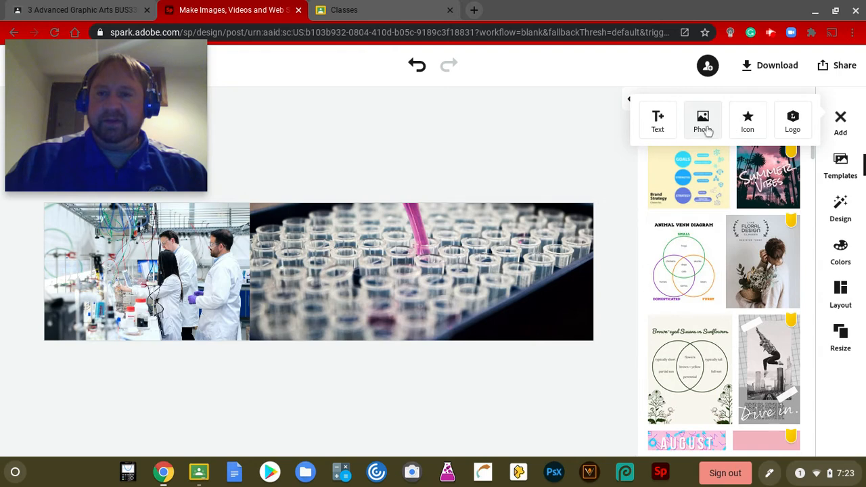
left_click(654, 122)
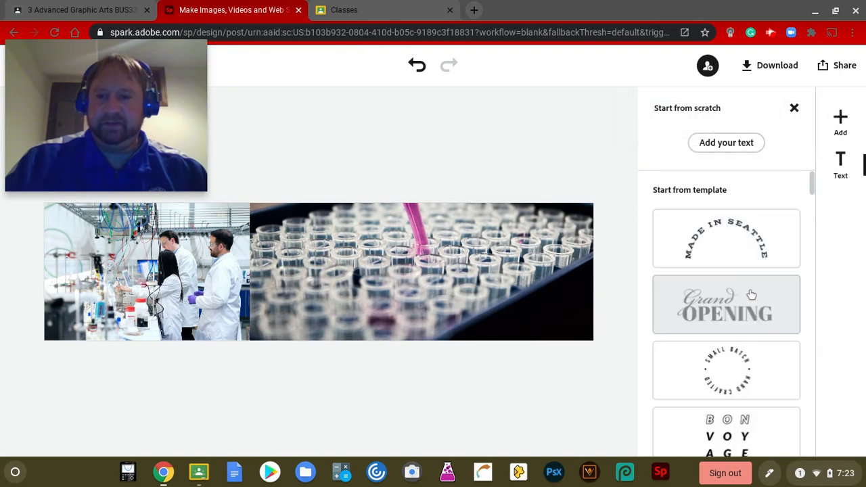
scroll(751, 294, "down", 4)
scroll(751, 295, "down", 10)
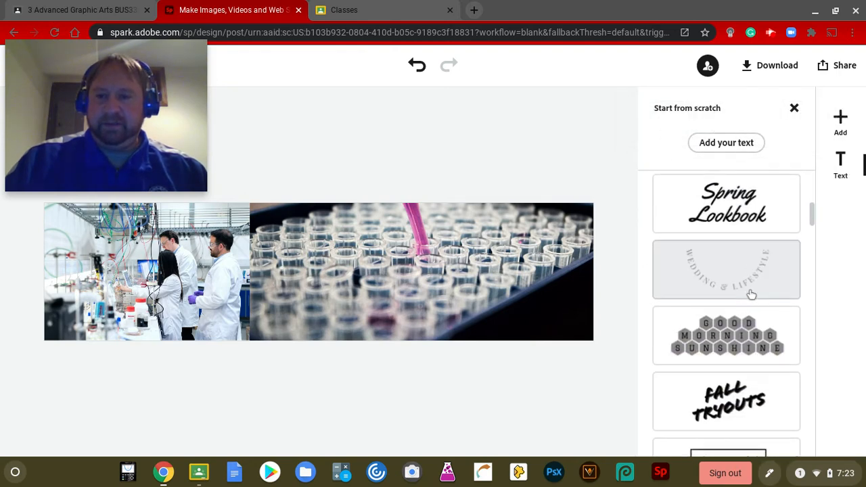
scroll(752, 294, "down", 3)
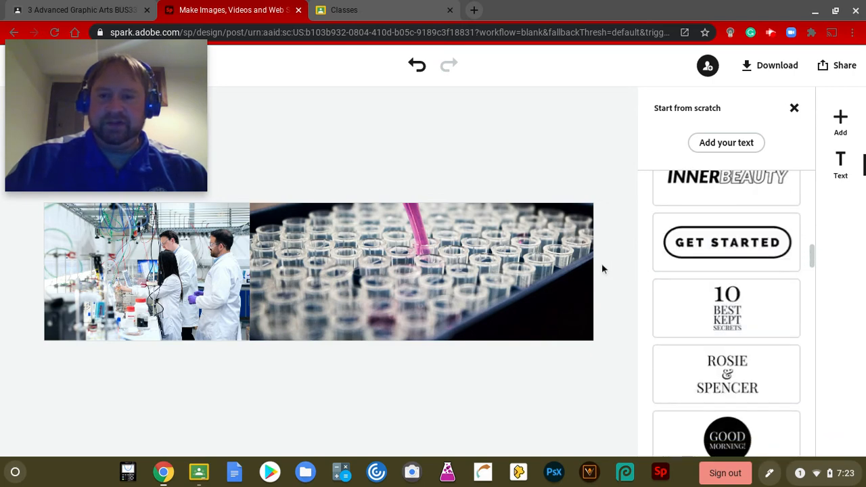
left_click(690, 249)
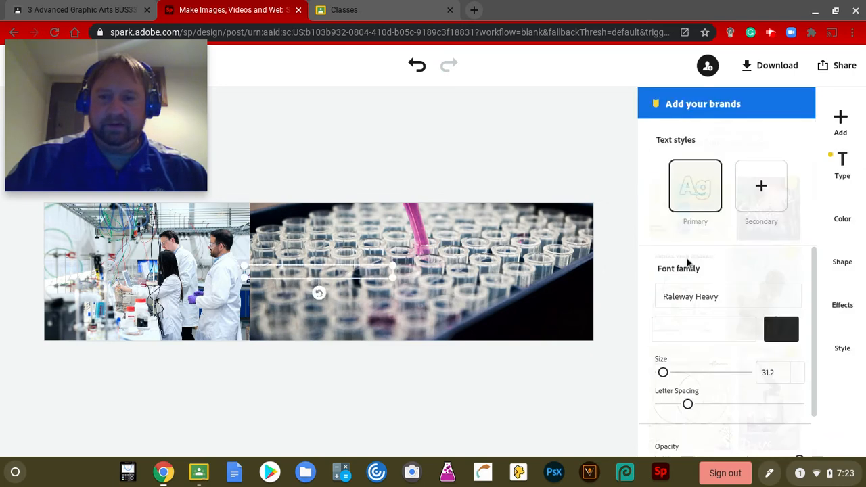
left_click_drag(396, 268, 460, 262)
- Replace the template's wording with "Chemistry 101"
double_click(377, 271)
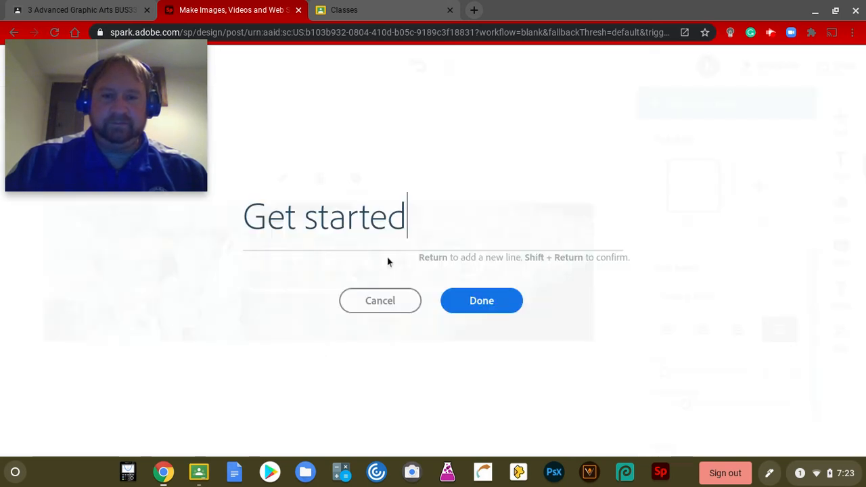
left_click_drag(418, 223, 211, 226)
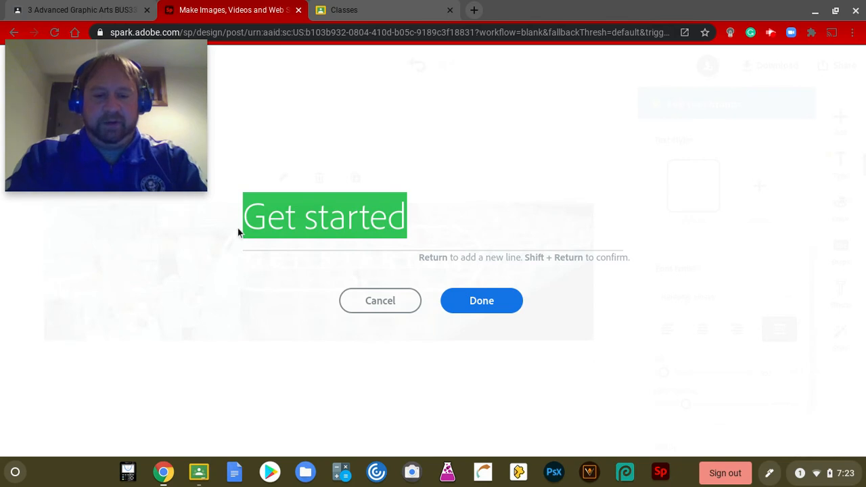
type("Chemistry 101")
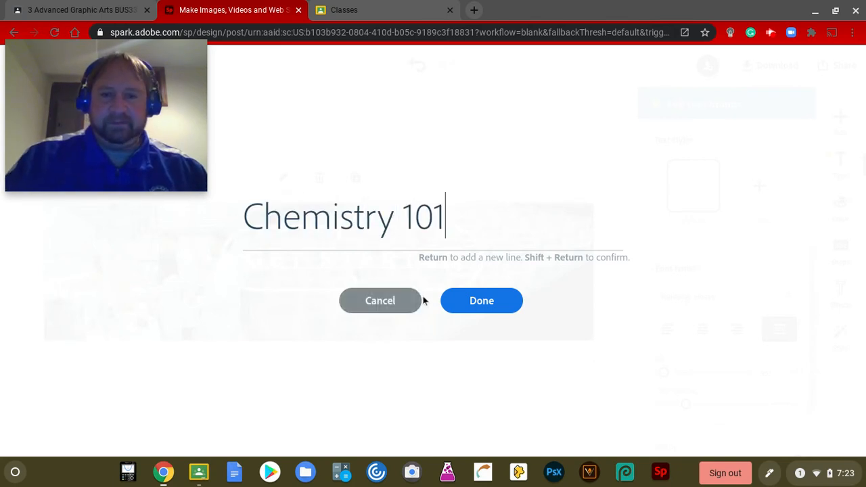
left_click(476, 301)
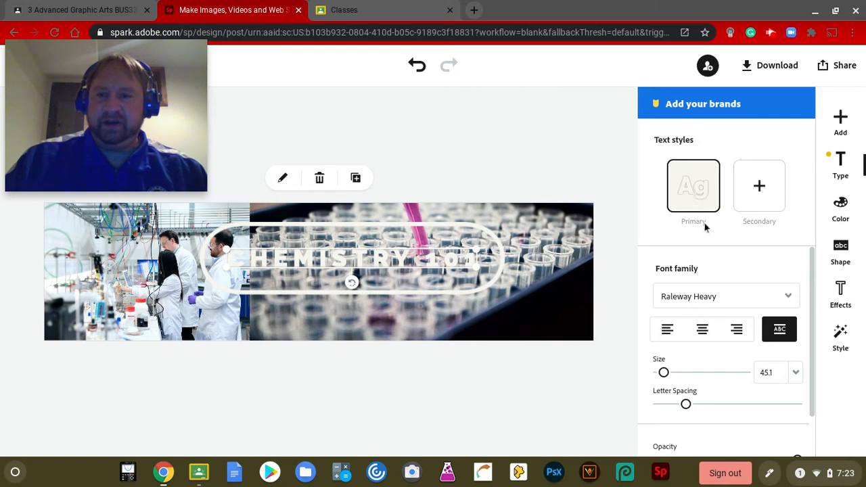
- Add a secondary text style in Abril Fatface to the Chemistry 101 title and reselect the primary style
scroll(712, 310, "down", 2)
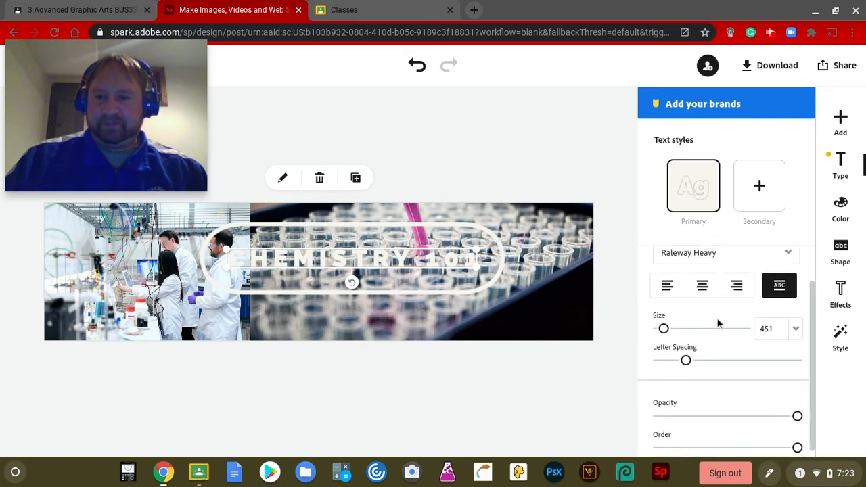
scroll(706, 325, "up", 1)
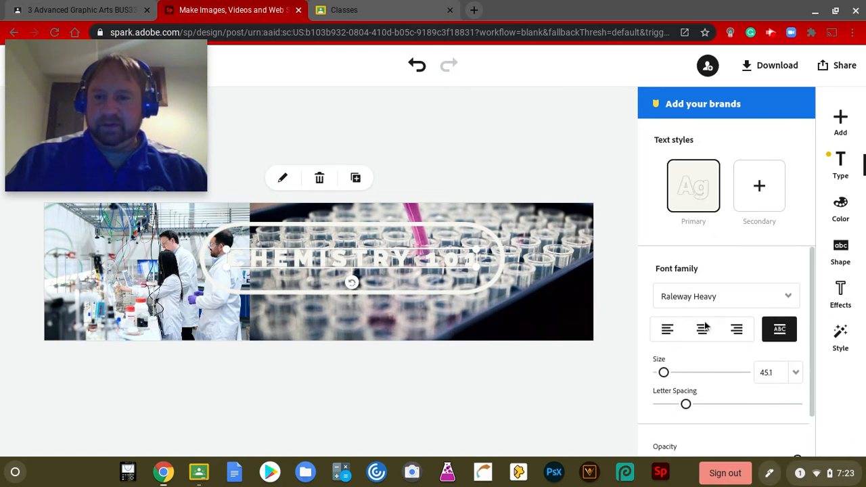
scroll(708, 323, "down", 1)
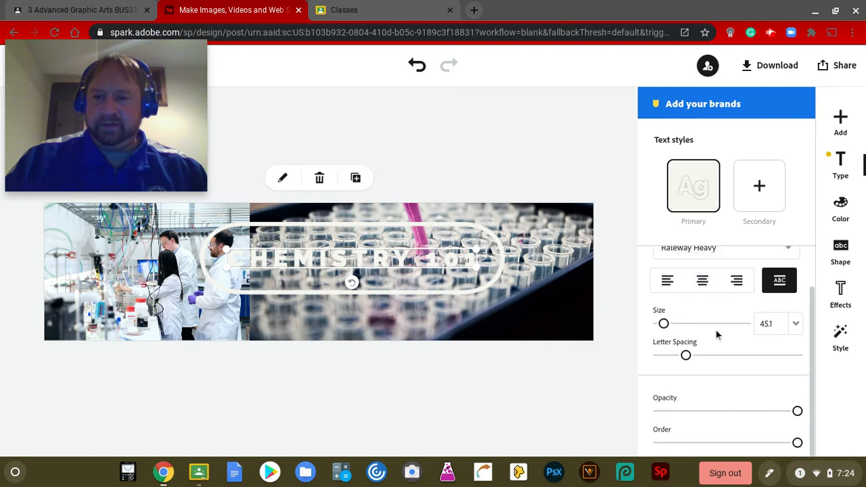
scroll(715, 333, "up", 2)
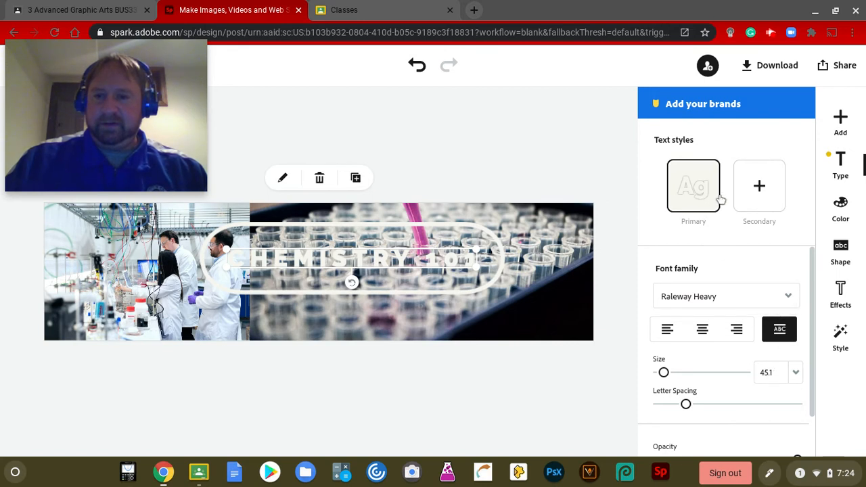
left_click(759, 193)
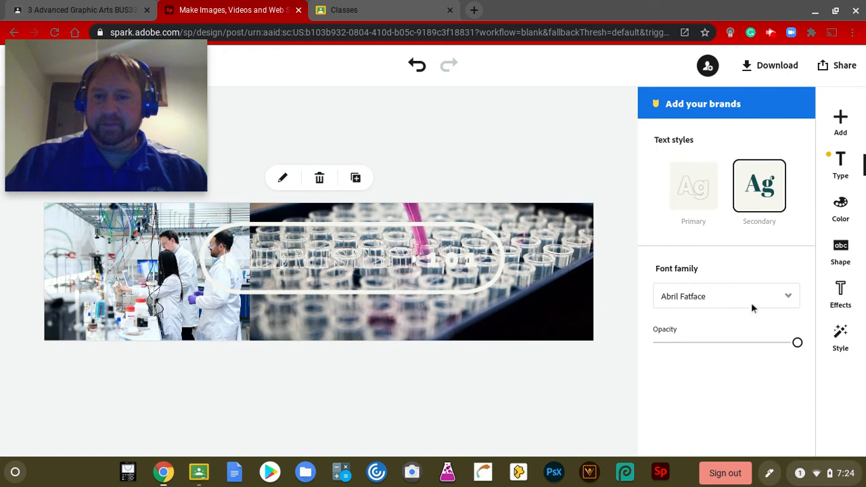
left_click(693, 186)
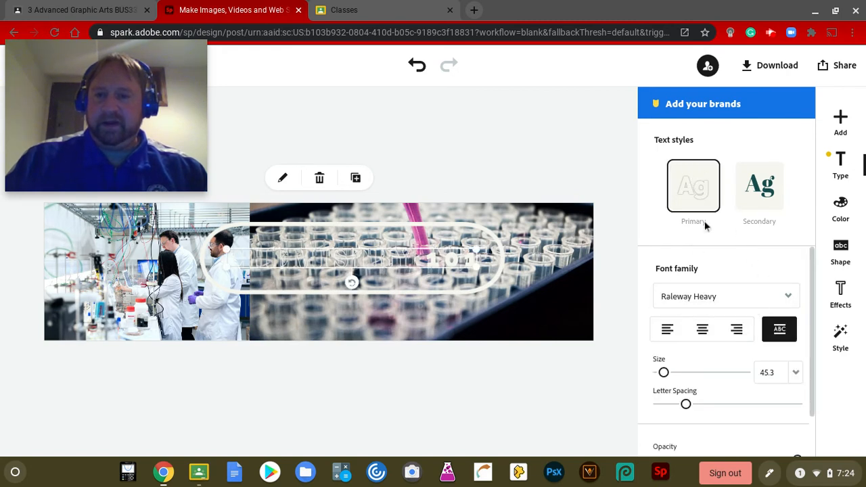
- Apply the orange and dark green color pair to the title, swapped so the primary text is green and the frame orange
left_click(839, 213)
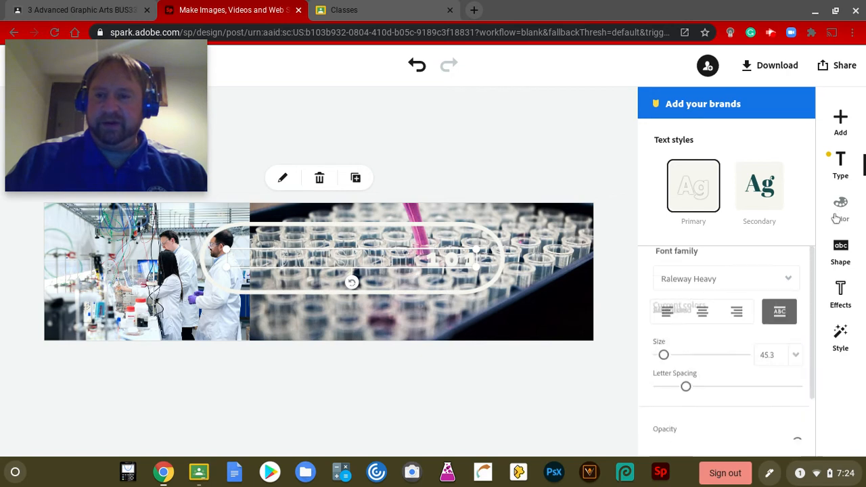
scroll(728, 351, "down", 2)
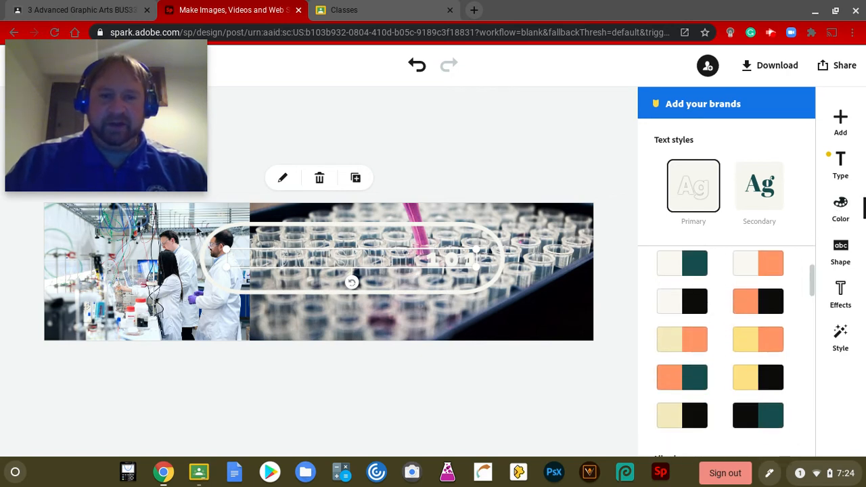
scroll(716, 297, "down", 3)
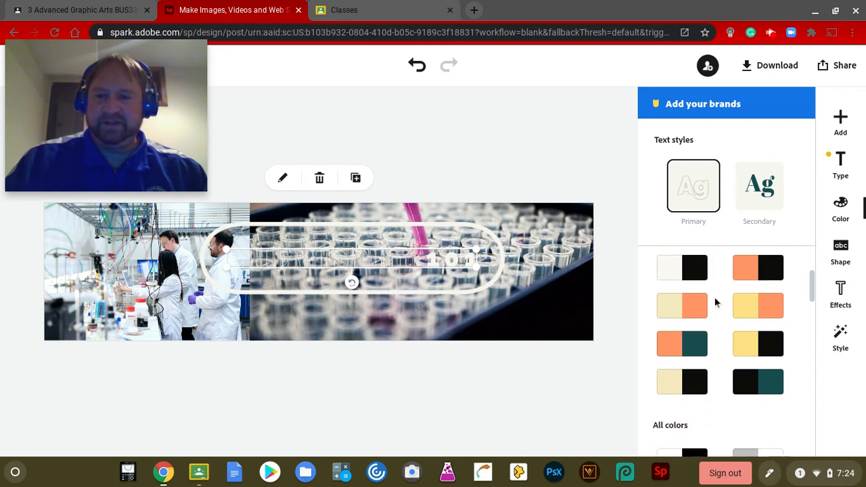
scroll(716, 303, "up", 2)
scroll(716, 301, "up", 1)
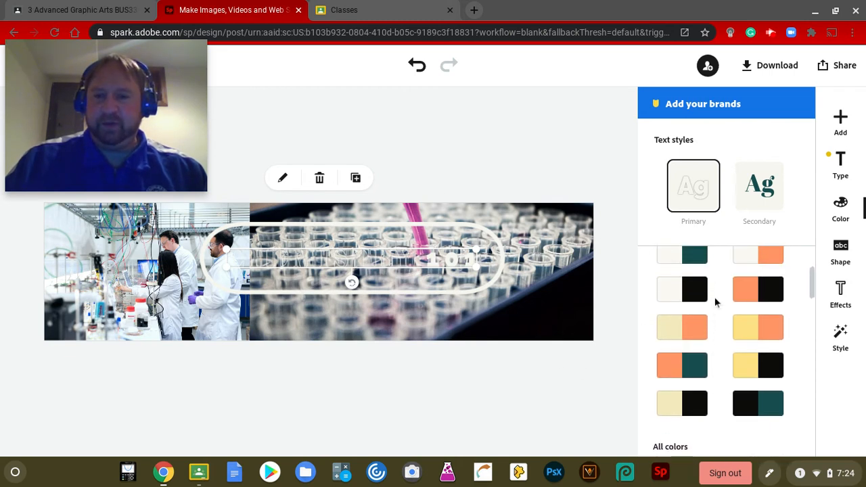
left_click(677, 371)
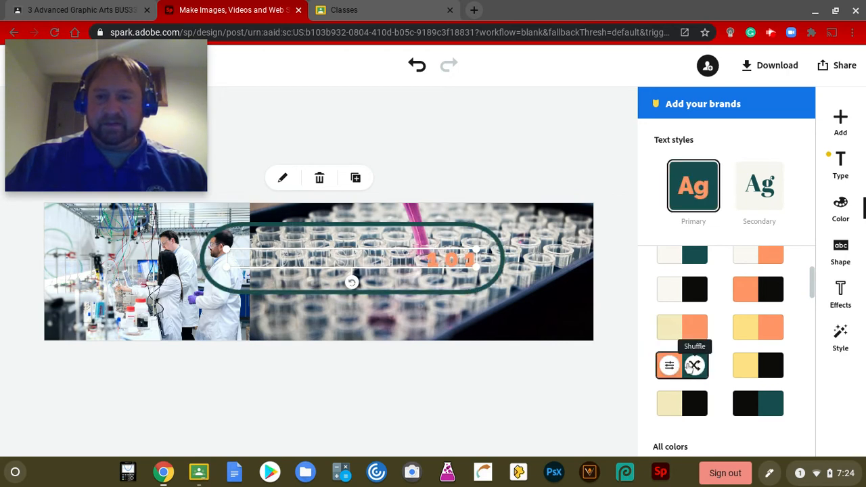
left_click(691, 367)
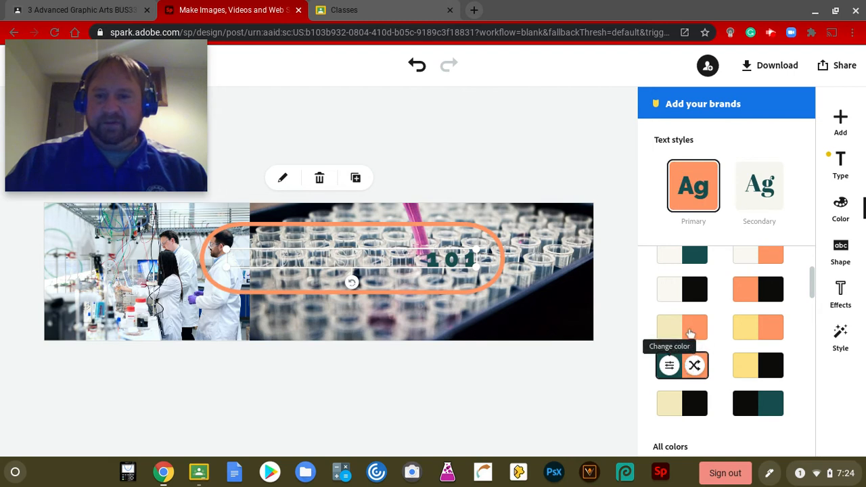
- Try the Outline effect on the title's primary text, settle on the Shadow effect, and deselect the title
left_click(841, 290)
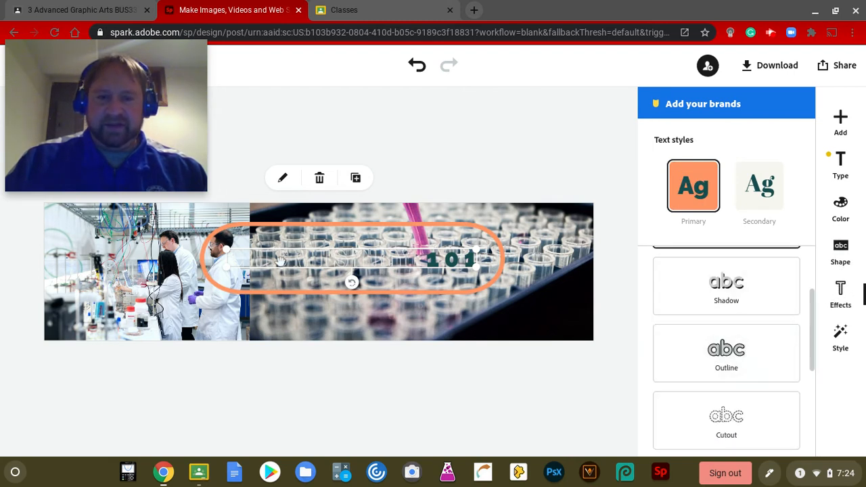
left_click(726, 355)
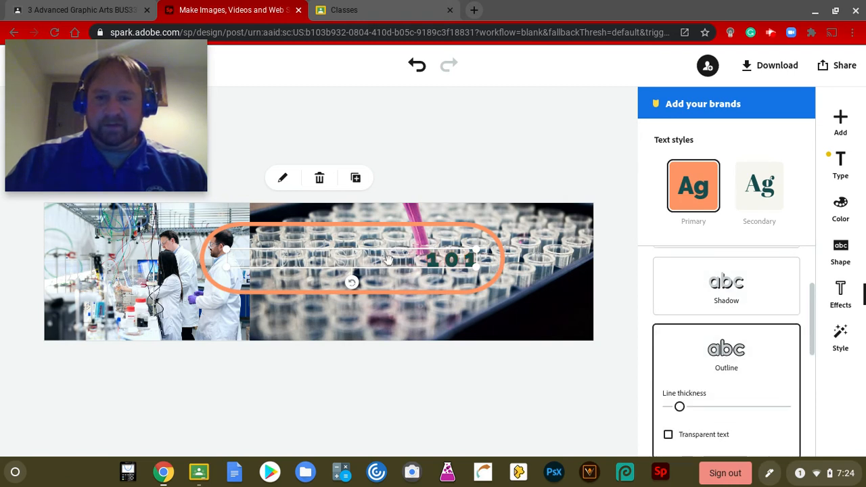
left_click(729, 296)
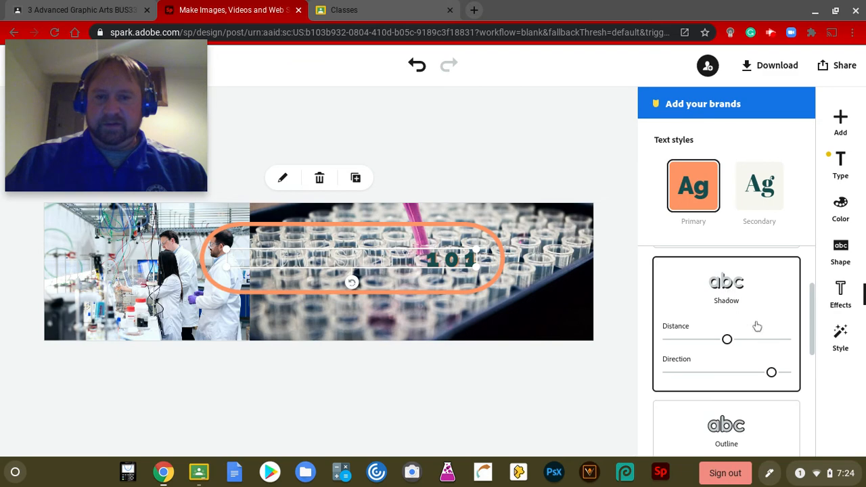
left_click(635, 339)
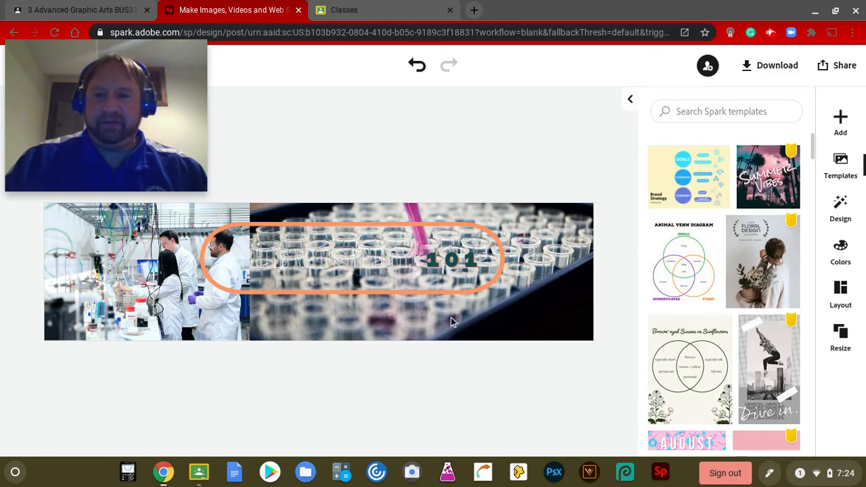
- Increase the Chemistry 101 title's text size to 58 and keep its opacity at 100%
left_click(473, 290)
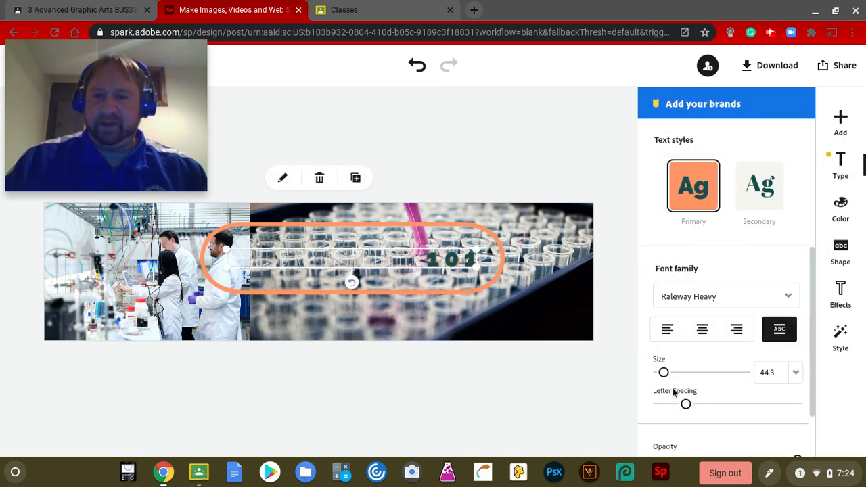
scroll(681, 361, "down", 1)
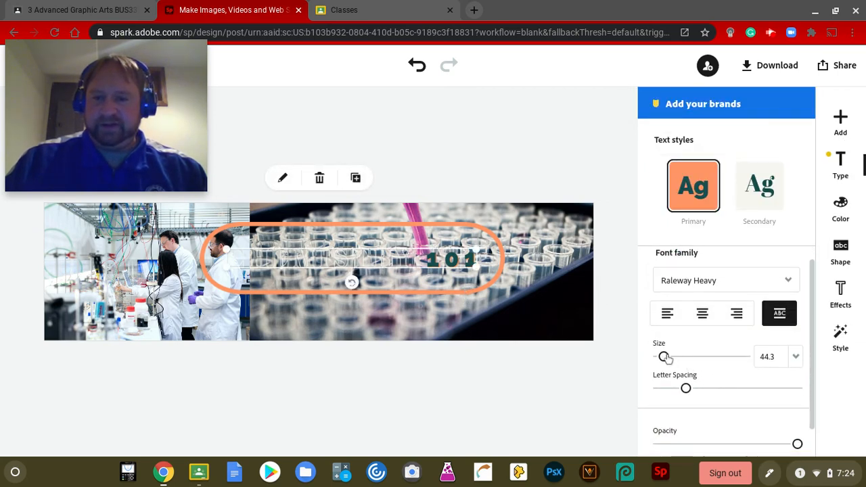
mouse_move(665, 358)
left_mouse_down()
mouse_move(701, 358)
mouse_move(666, 359)
left_mouse_up()
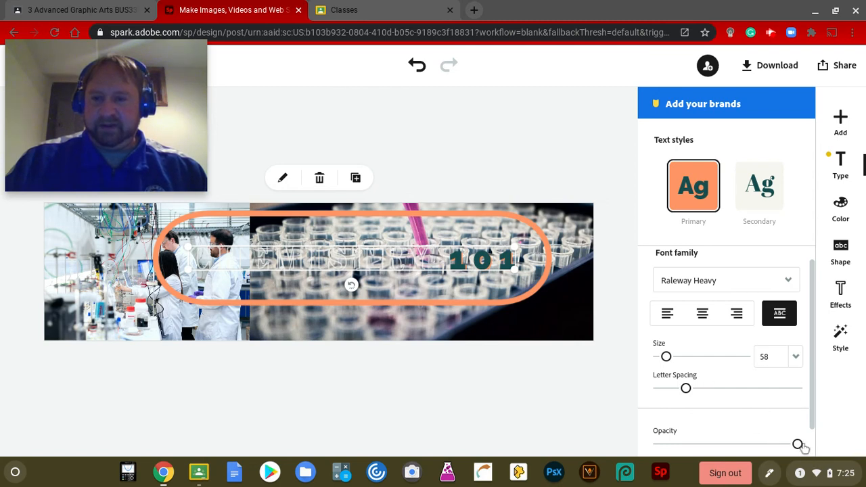
mouse_move(799, 445)
left_mouse_down()
mouse_move(704, 445)
mouse_move(807, 452)
left_mouse_up()
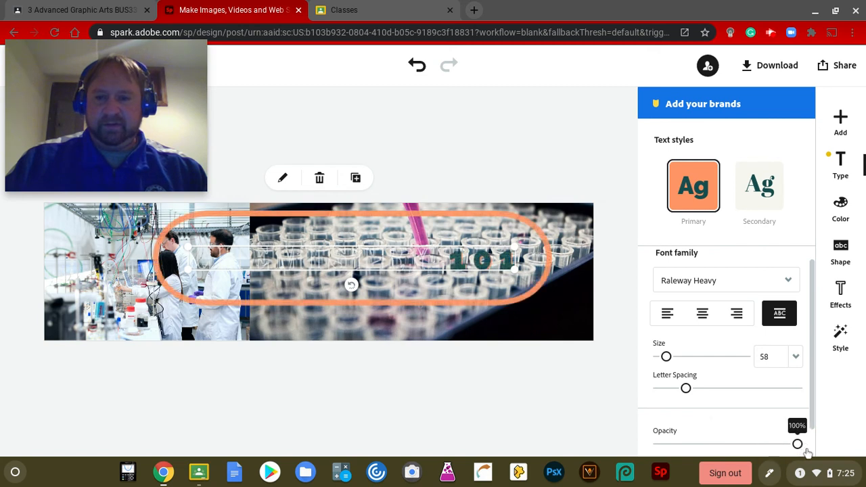
- Lower the opacity of the test-tube photo by roughly a third and that of the lab-workers photo slightly more
left_click(586, 325)
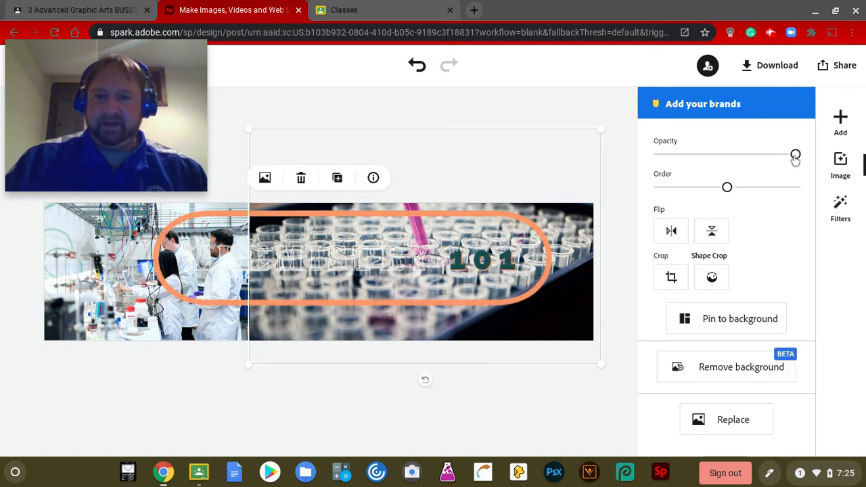
left_click_drag(796, 158, 754, 161)
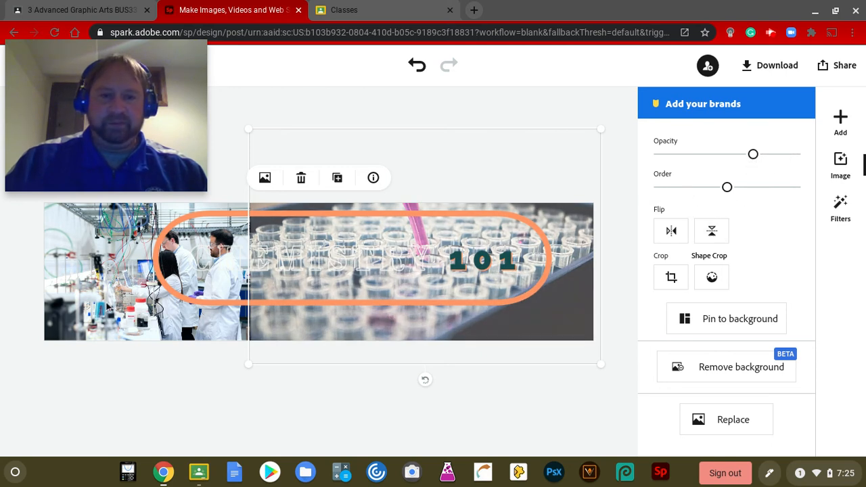
left_click(108, 307)
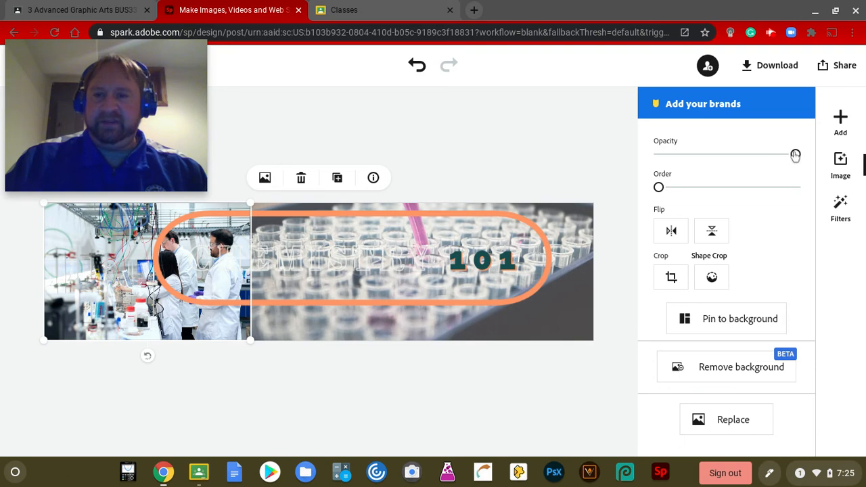
left_click_drag(793, 155, 740, 154)
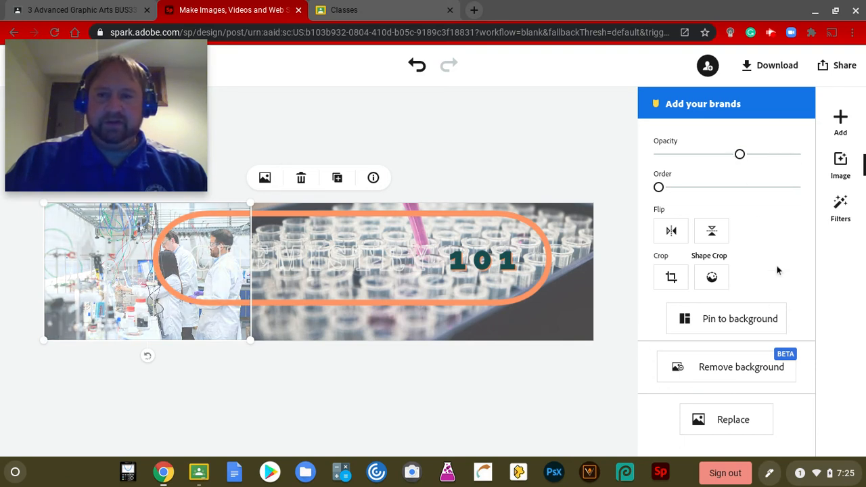
- Bring up the filters for the test-tube photo and try the Contrast filter on it
left_click(566, 161)
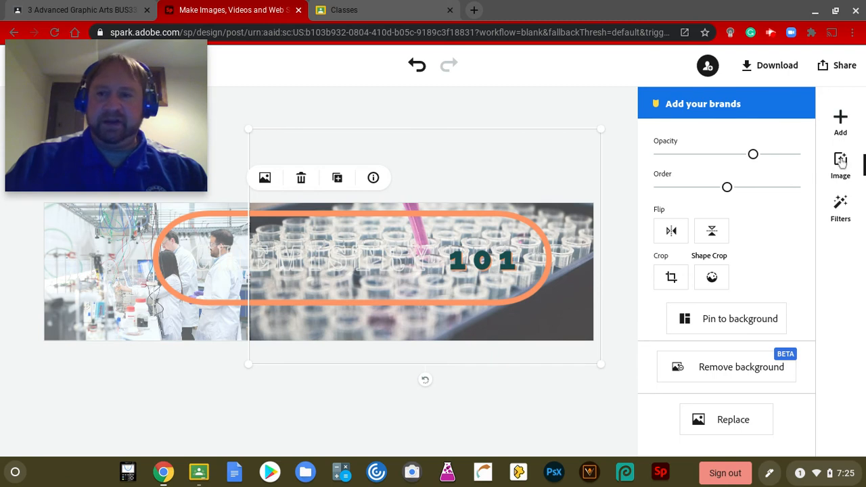
left_click(840, 203)
scroll(758, 325, "down", 1)
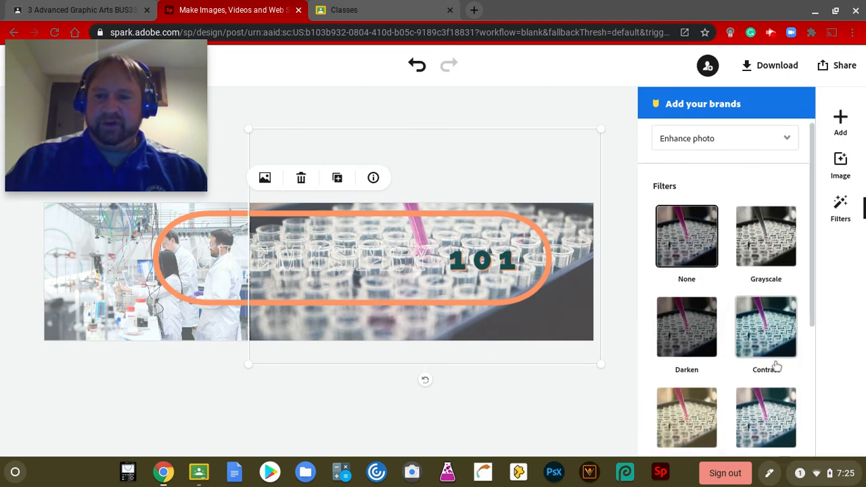
left_click(777, 346)
scroll(770, 359, "down", 3)
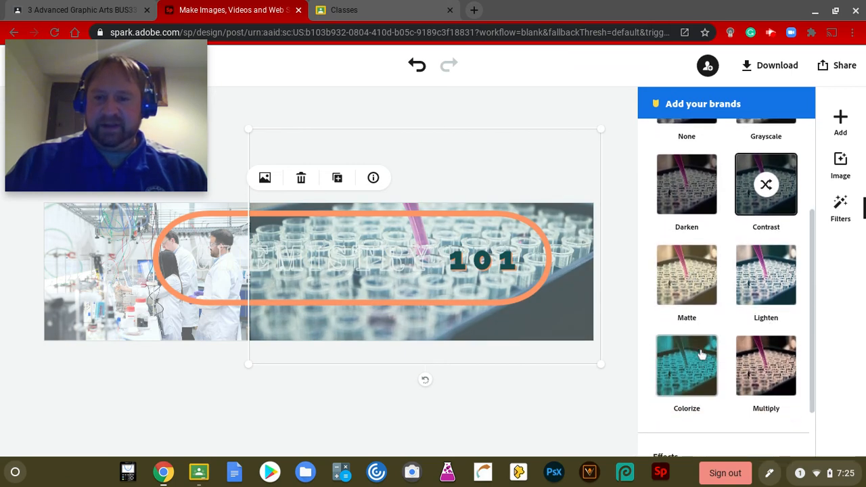
- Apply the Multiply filter to the test-tube photo, shuffle its color to a cool gray-green tint, and blur the photo by roughly a quarter
scroll(772, 338, "down", 1)
left_click(785, 328)
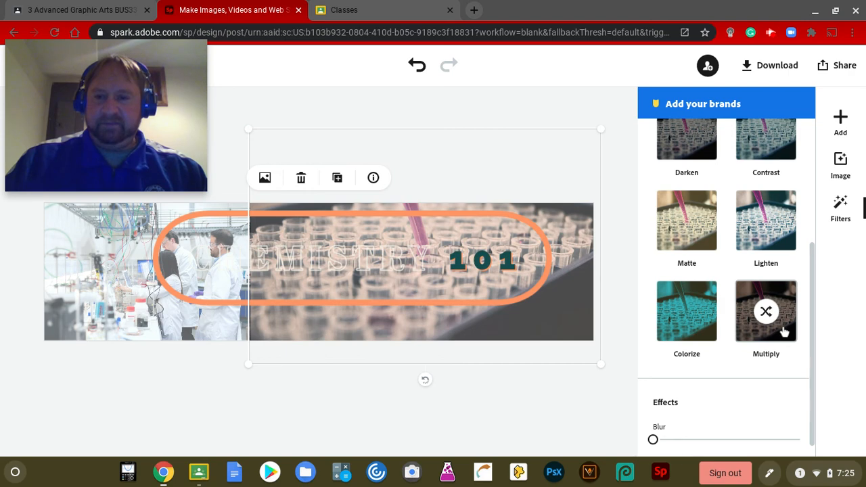
left_click(784, 330)
left_click(784, 330)
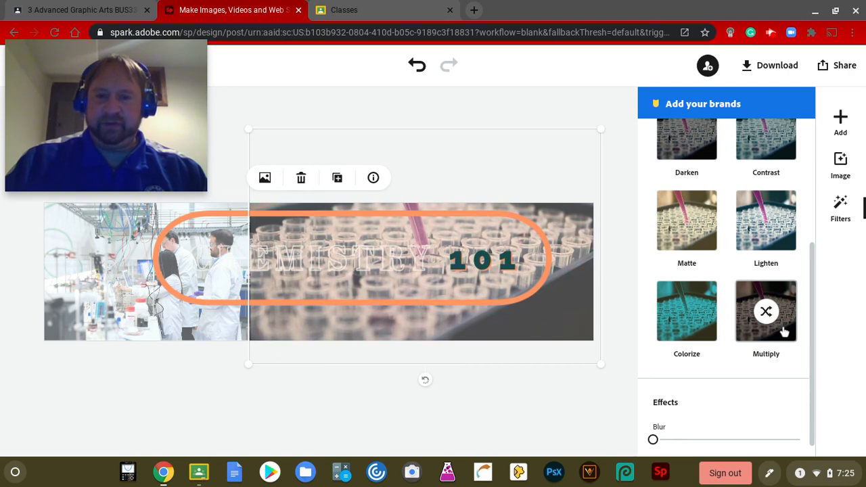
left_click(785, 331)
left_click(784, 330)
left_click(785, 330)
left_click(785, 331)
scroll(678, 395, "down", 1)
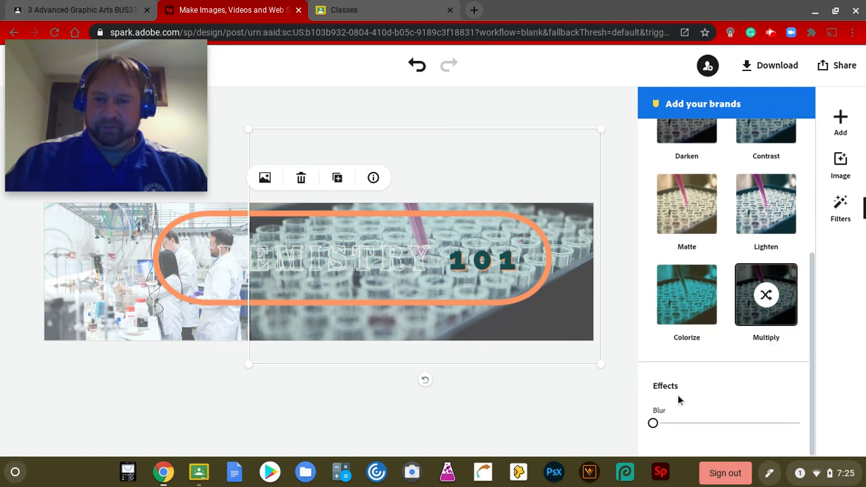
left_click_drag(653, 423, 694, 423)
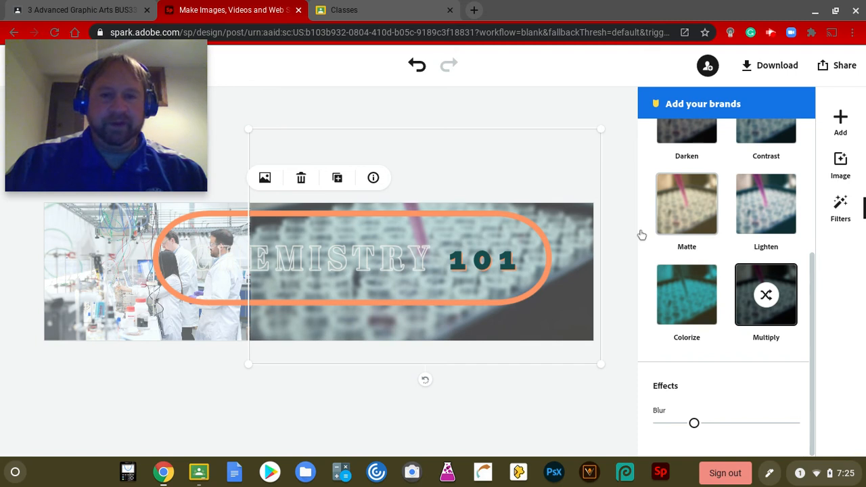
- Show the download format options for the finished banner
left_click(766, 70)
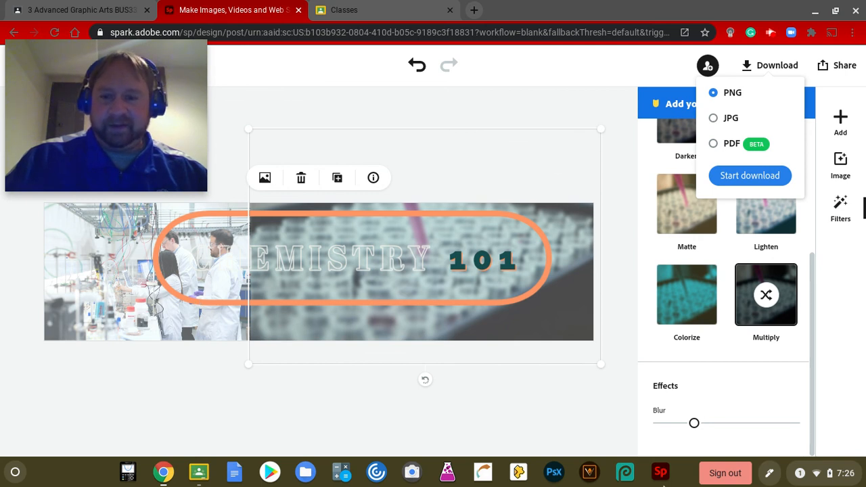
left_click(774, 35)
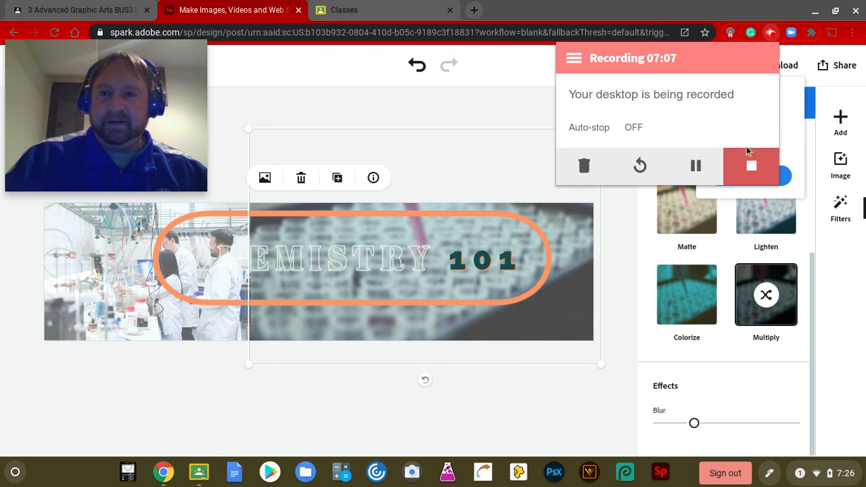